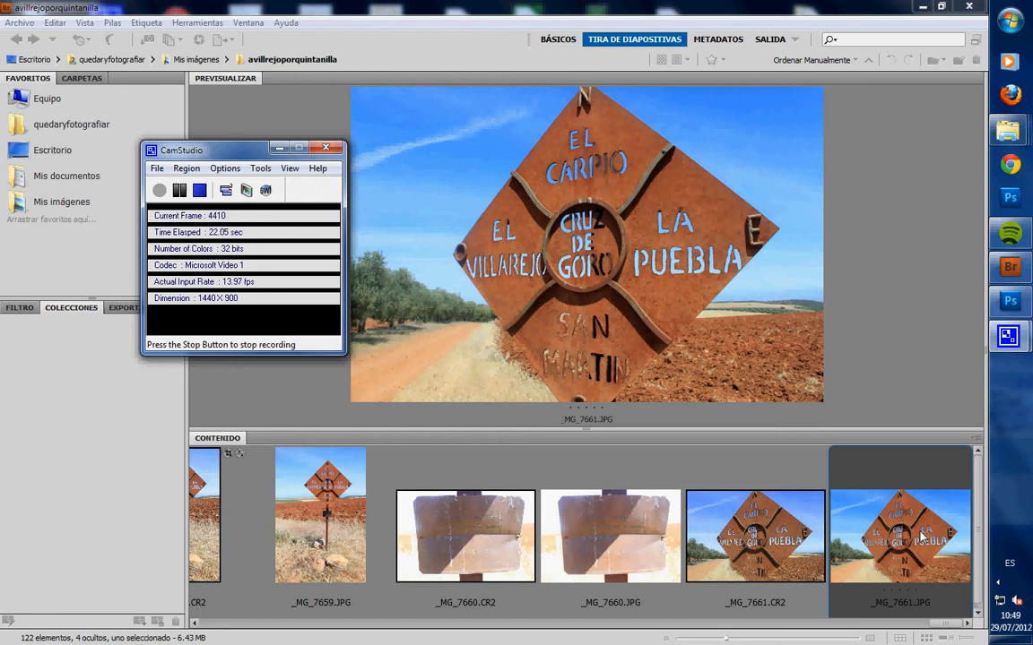
# - Open _MG_7661.JPG in Photoshop and convert its locked background into a regular layer named Capa 0
pyautogui.doubleClick(922, 536)
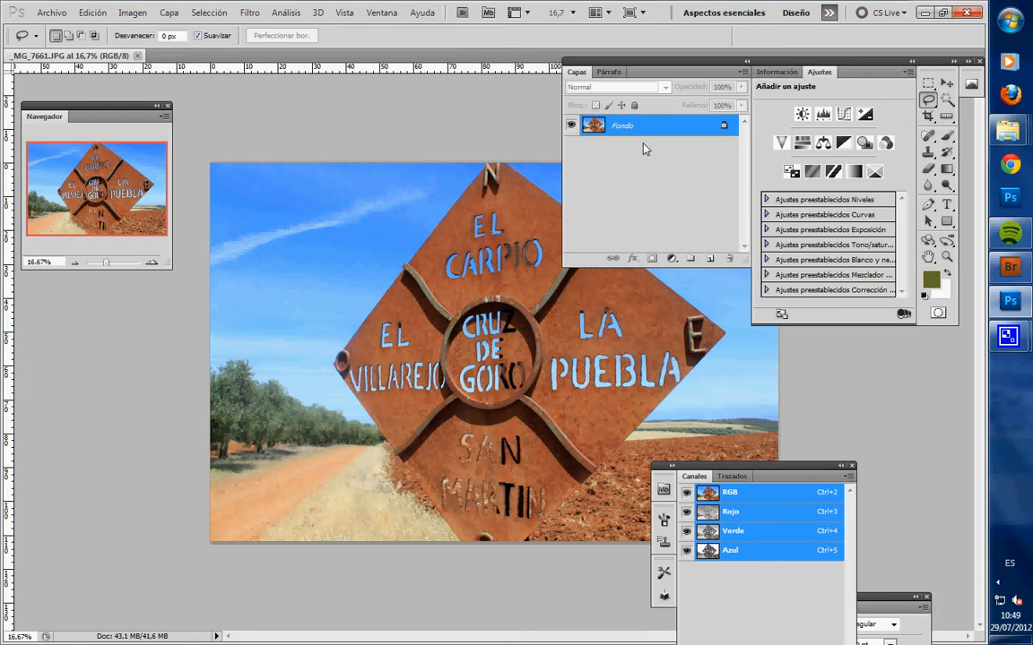
pyautogui.doubleClick(665, 126)
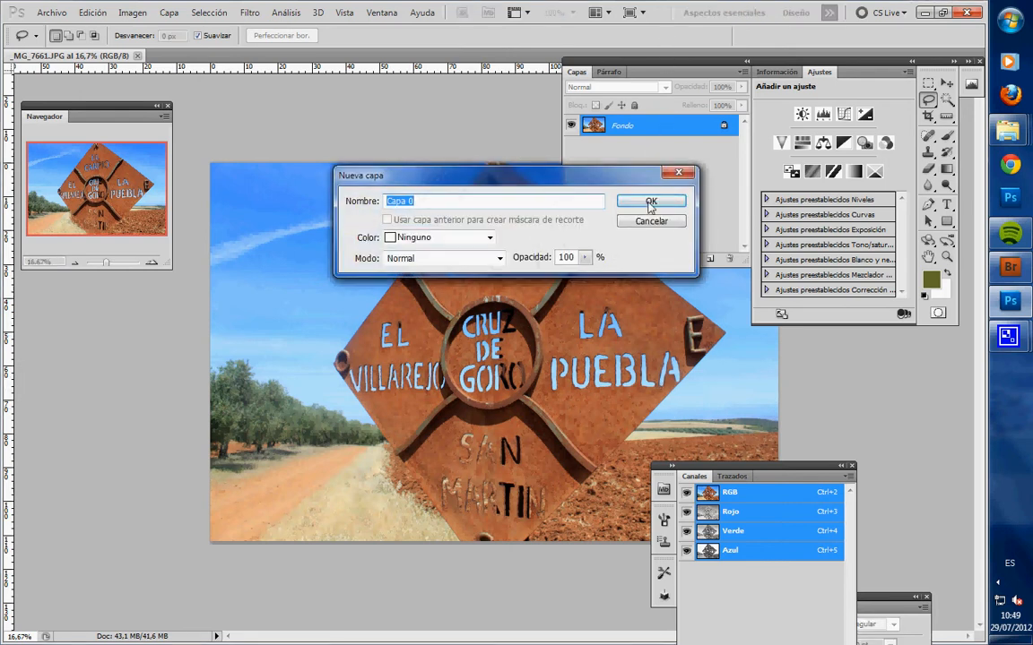
pyautogui.click(646, 204)
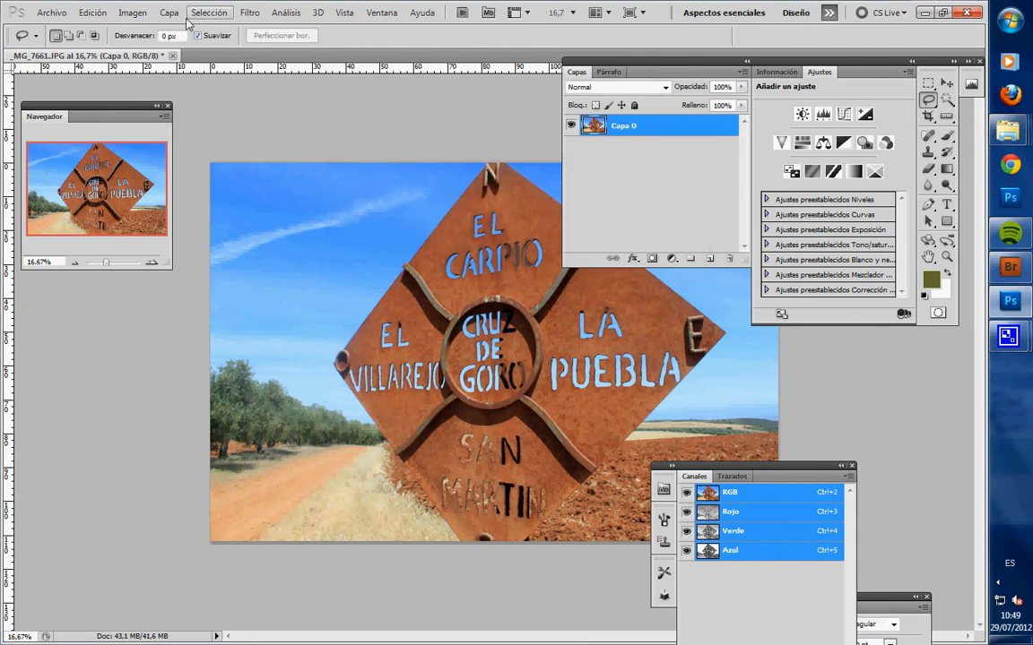
pyautogui.click(134, 13)
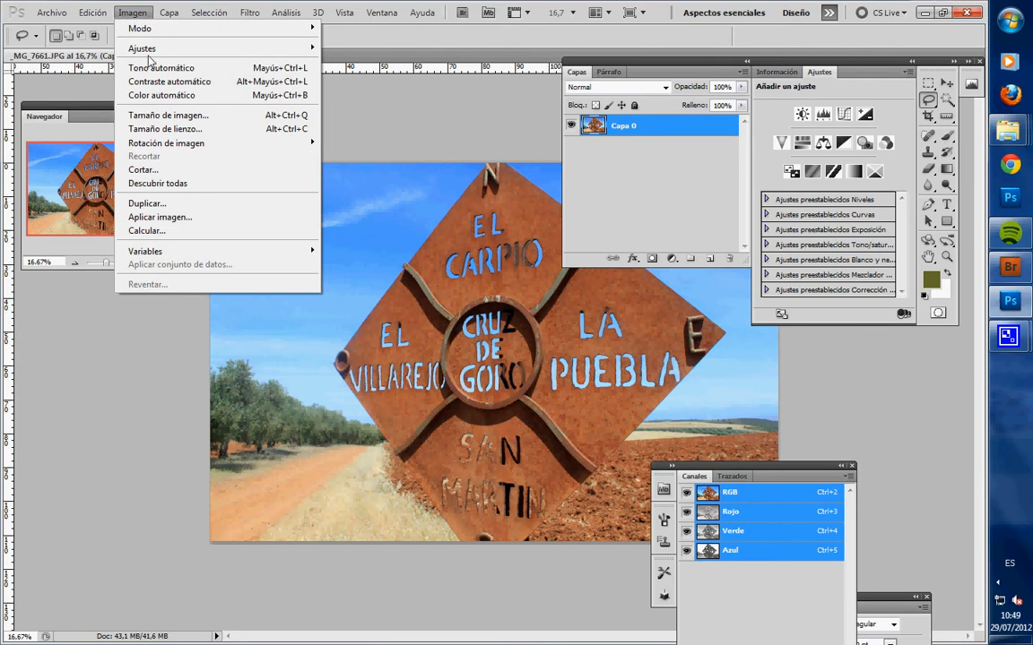
pyautogui.moveTo(215, 48)
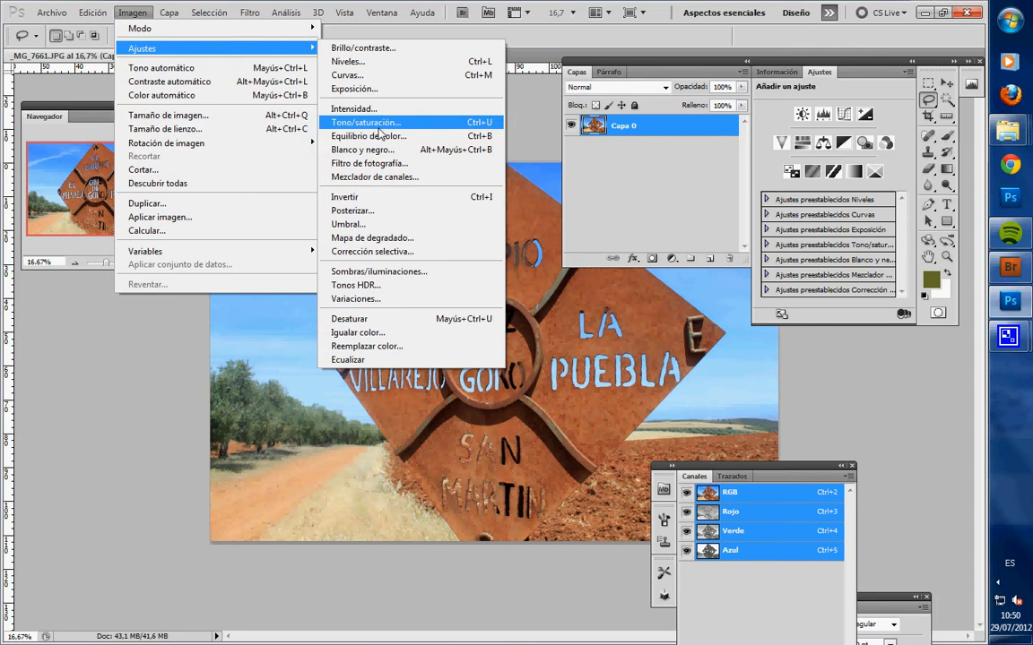
pyautogui.click(318, 13)
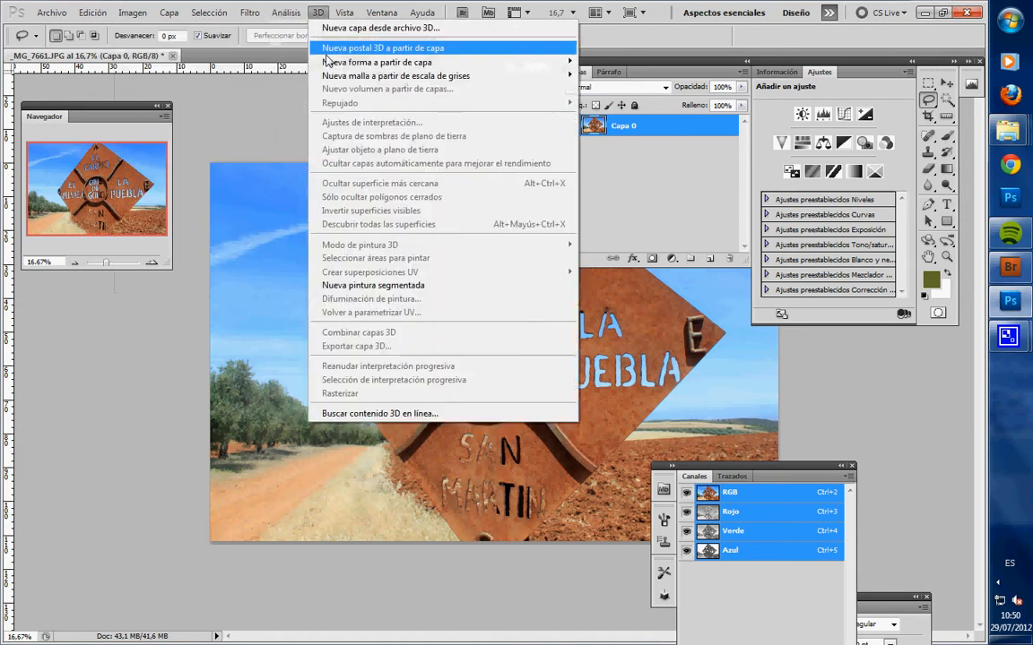
pyautogui.moveTo(133, 13)
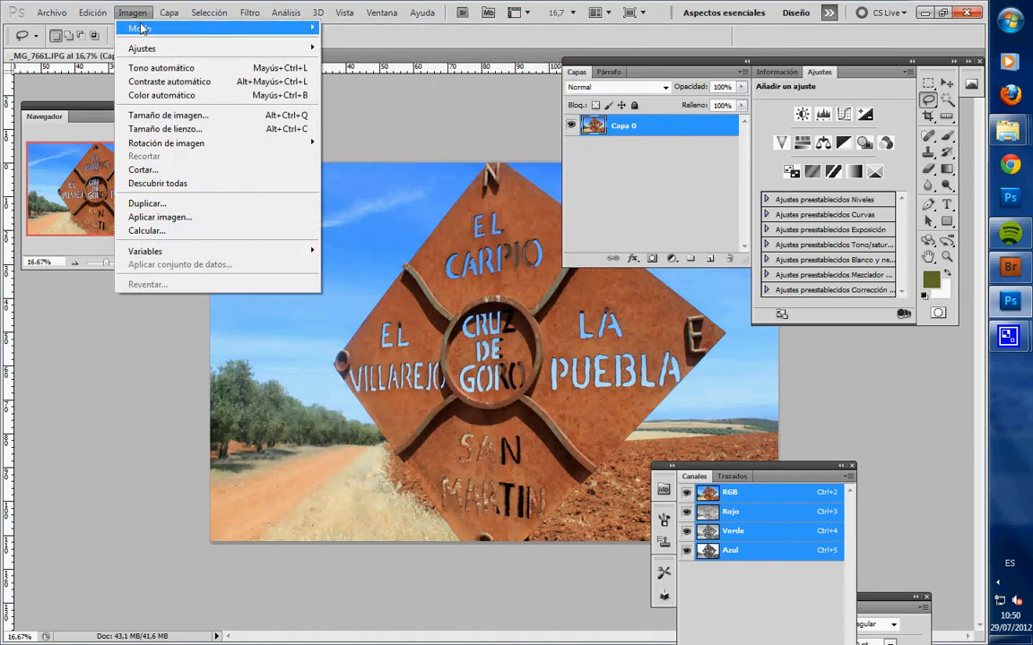
pyautogui.moveTo(139, 48)
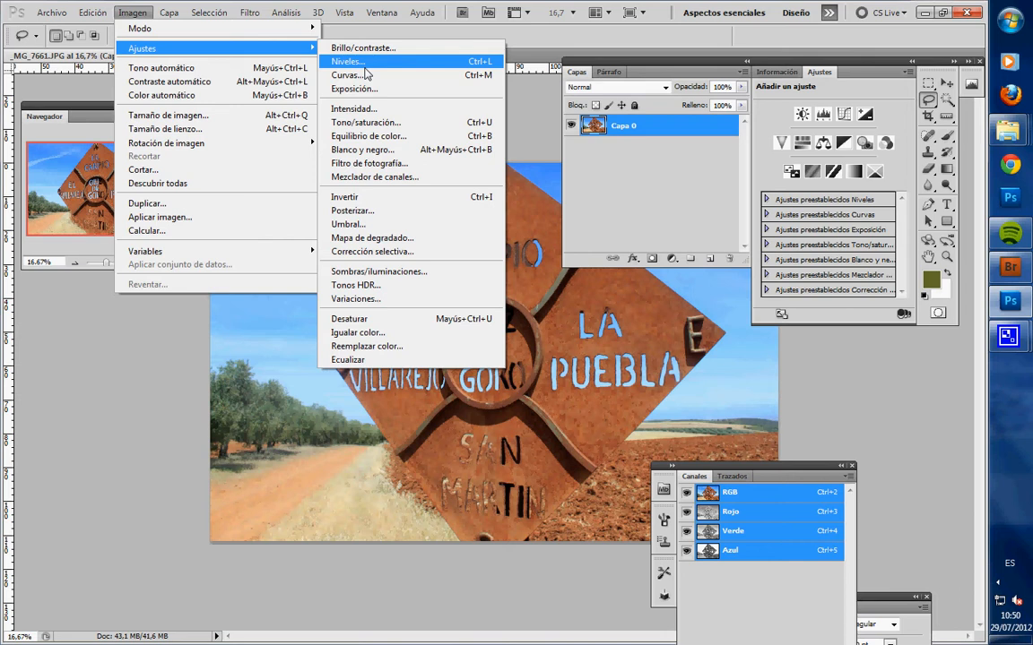
# - Add a Niveles adjustment layer above Capa 0, keeping the default name and Normal mode
pyautogui.moveTo(170, 17)
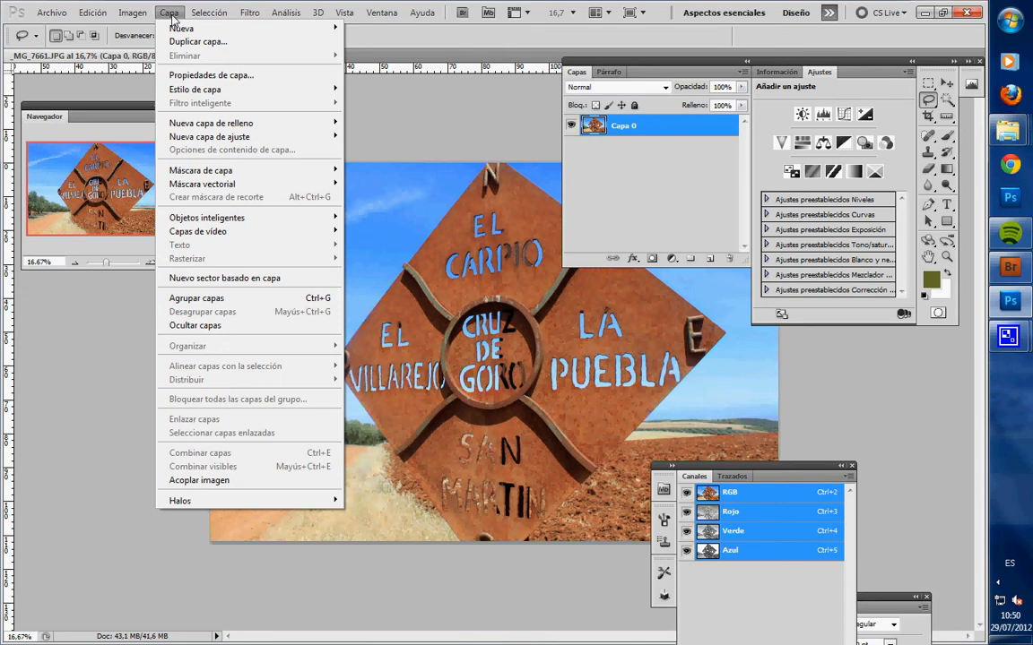
pyautogui.moveTo(260, 148)
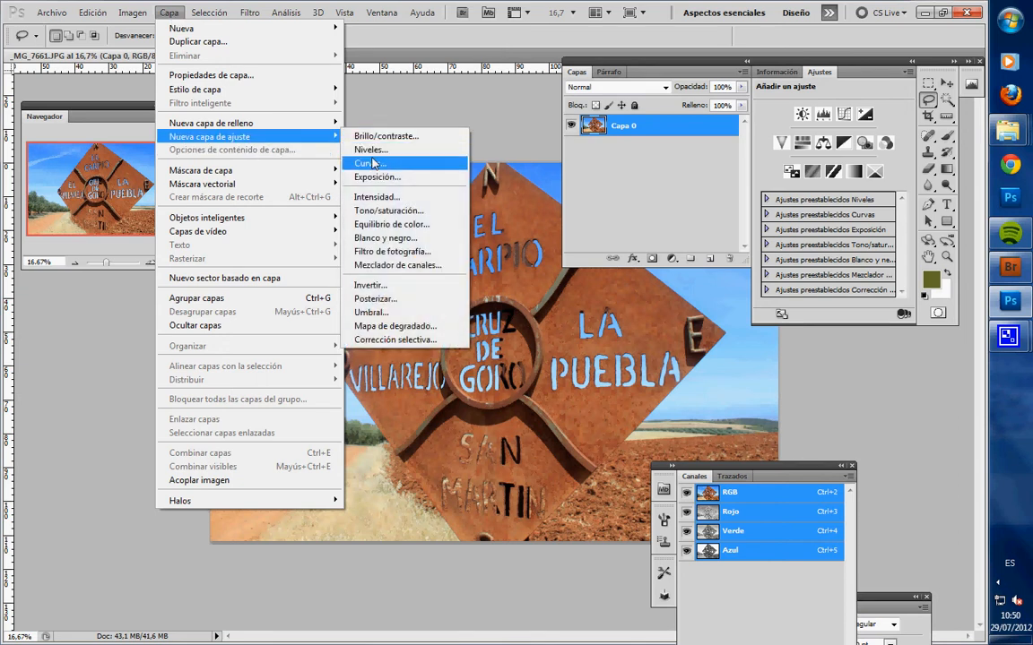
pyautogui.click(374, 151)
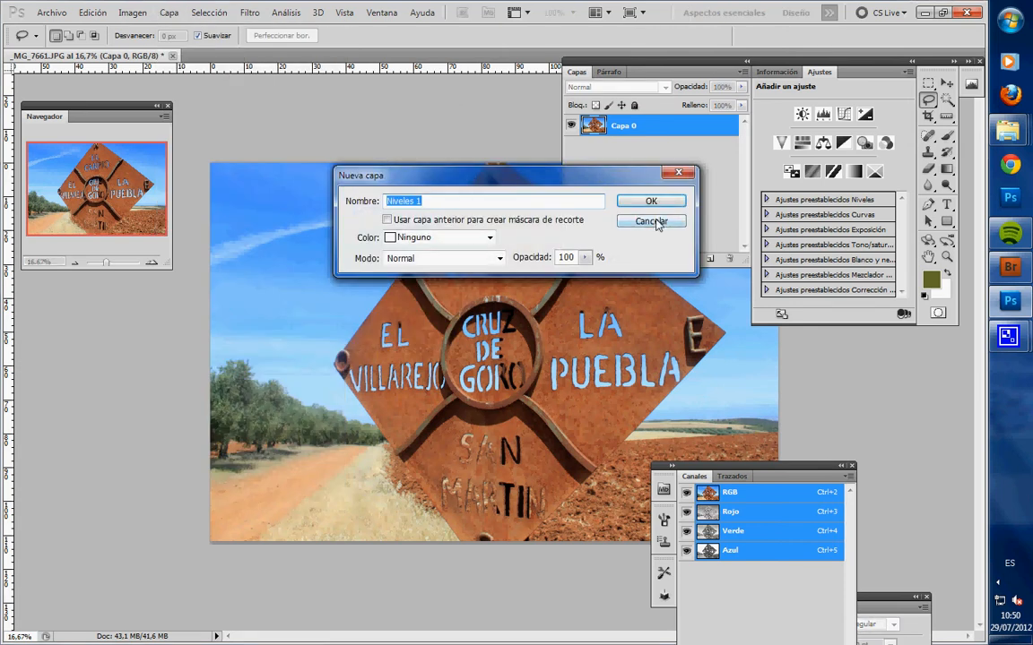
pyautogui.click(652, 201)
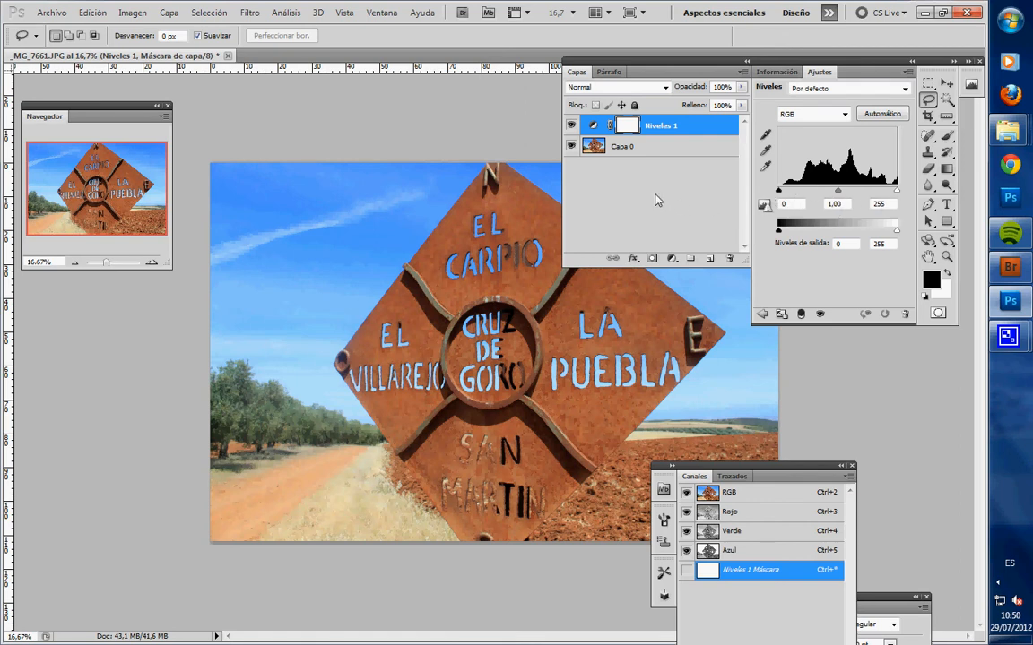
pyautogui.click(168, 13)
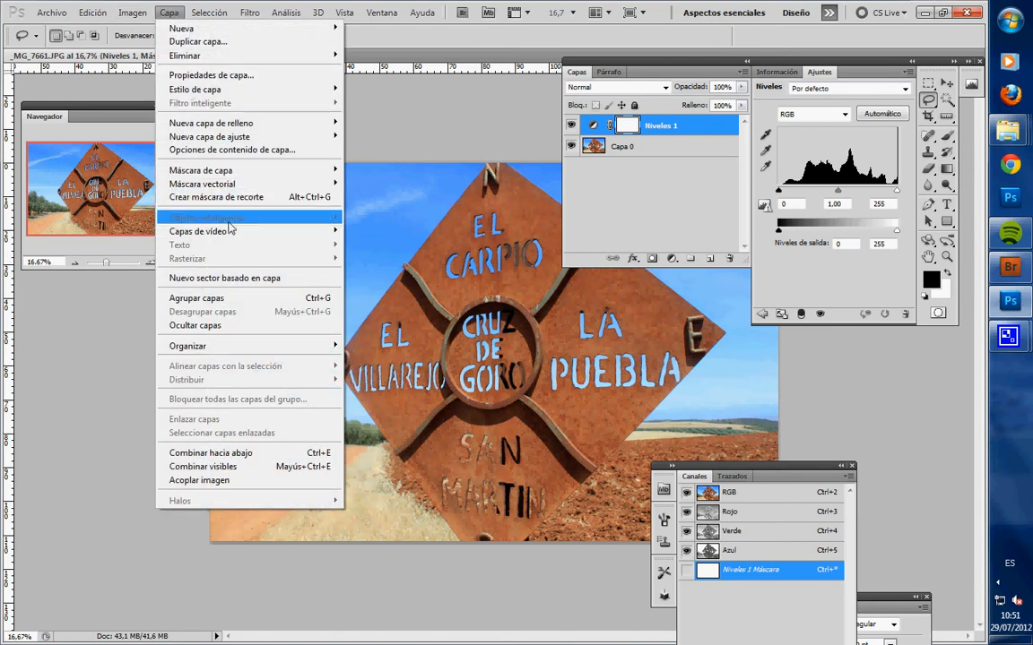
pyautogui.moveTo(197, 137)
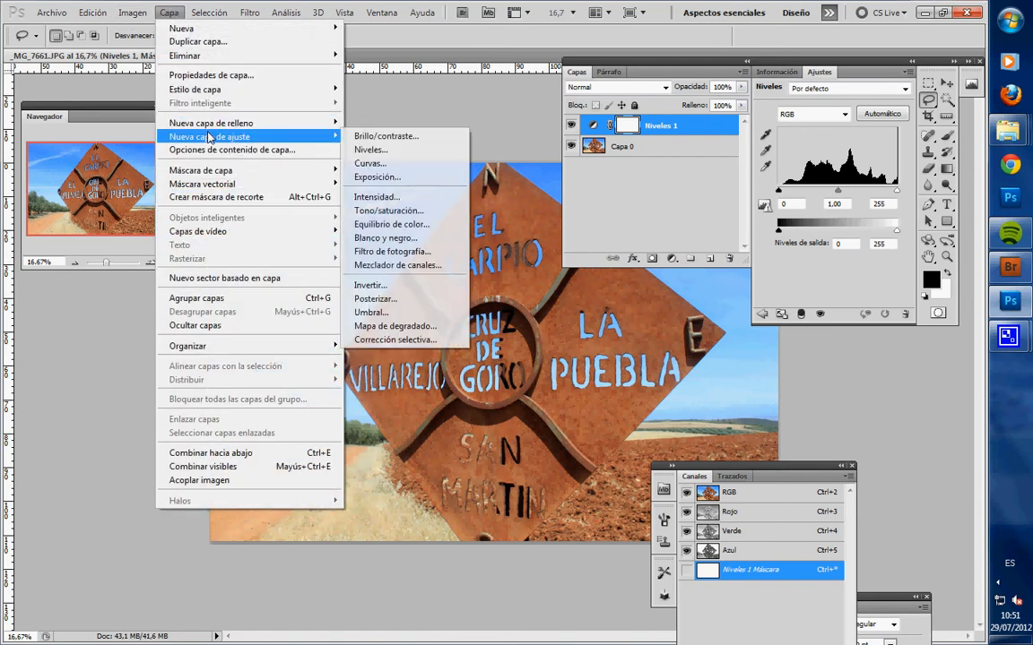
pyautogui.click(700, 180)
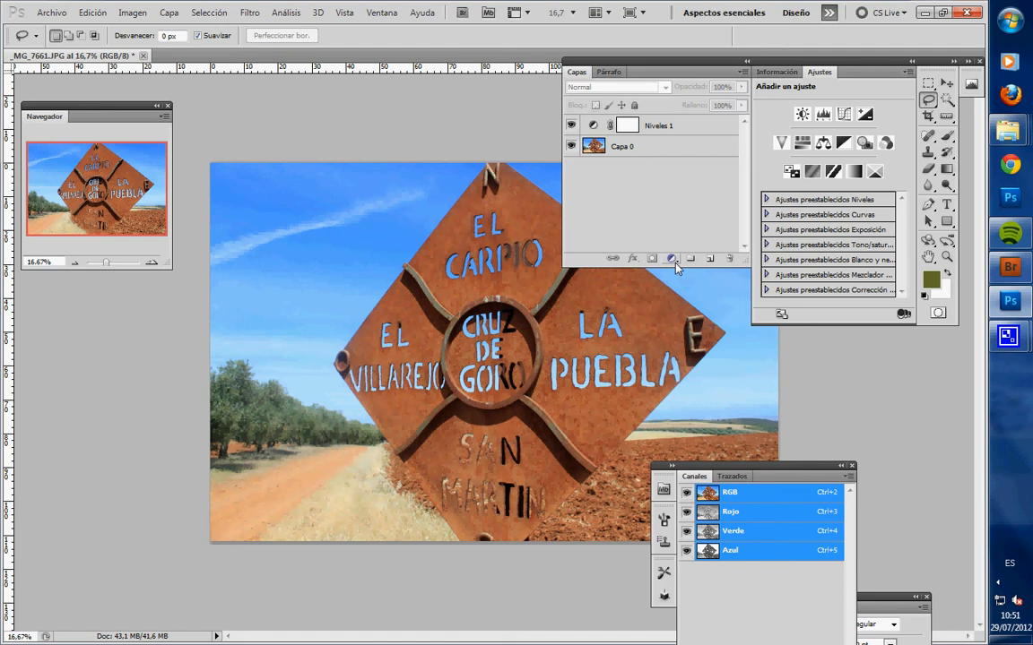
# - Add Equilibrio de color and Tono/saturación adjustment layers above Niveles 1 and hide both of them
pyautogui.click(675, 261)
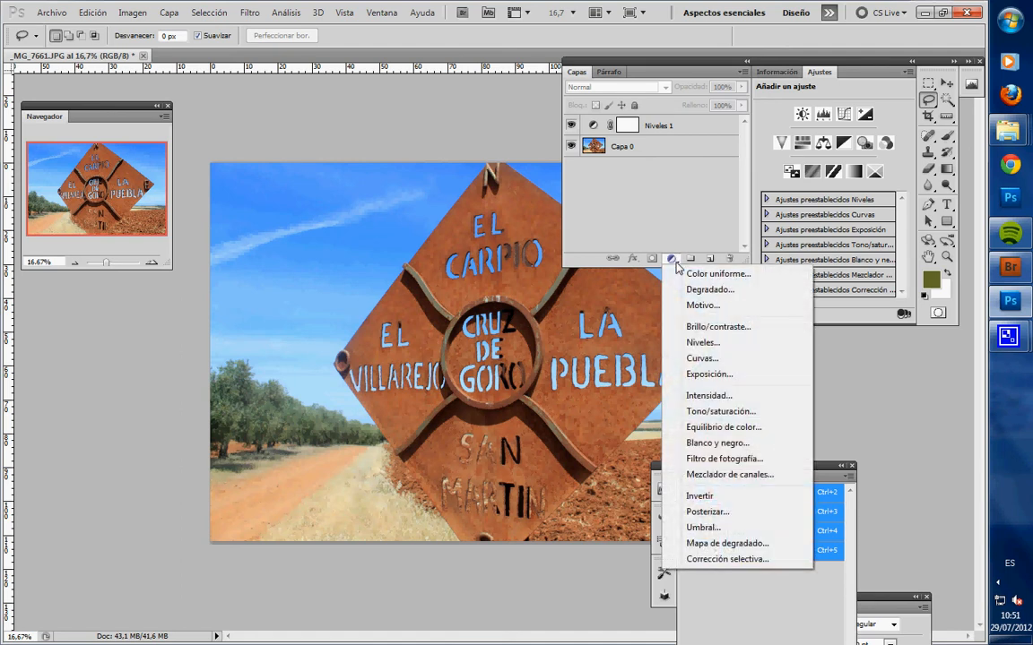
pyautogui.click(726, 428)
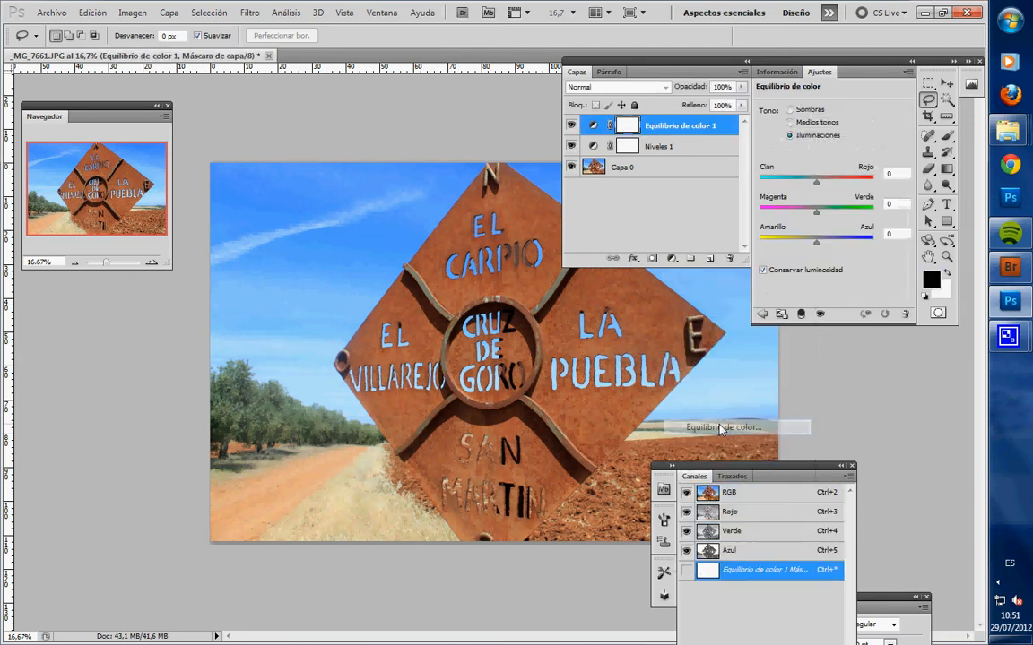
pyautogui.click(676, 262)
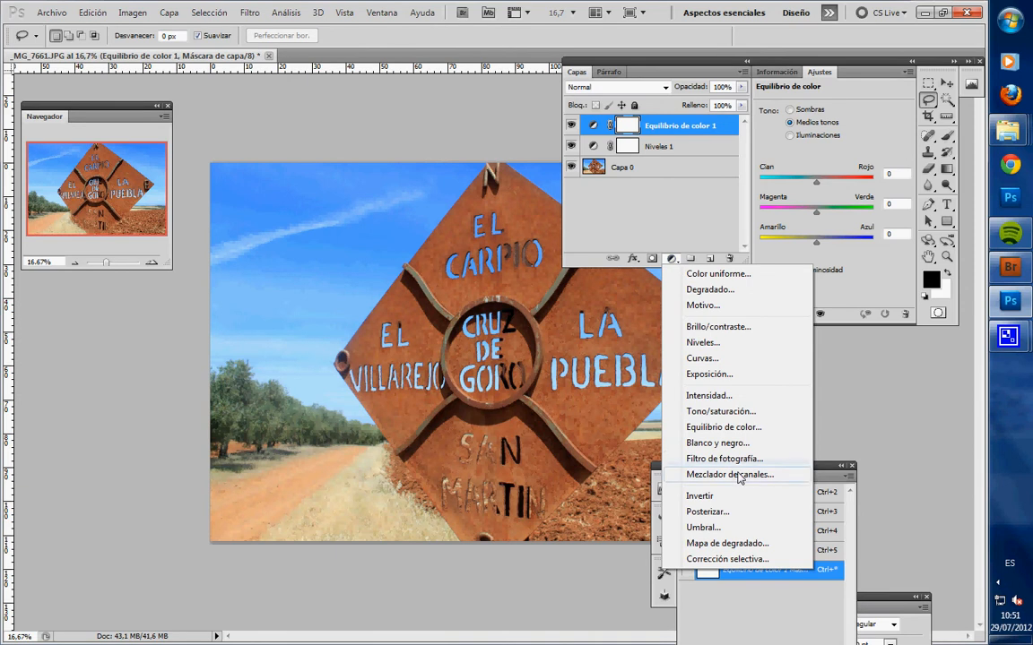
pyautogui.click(717, 412)
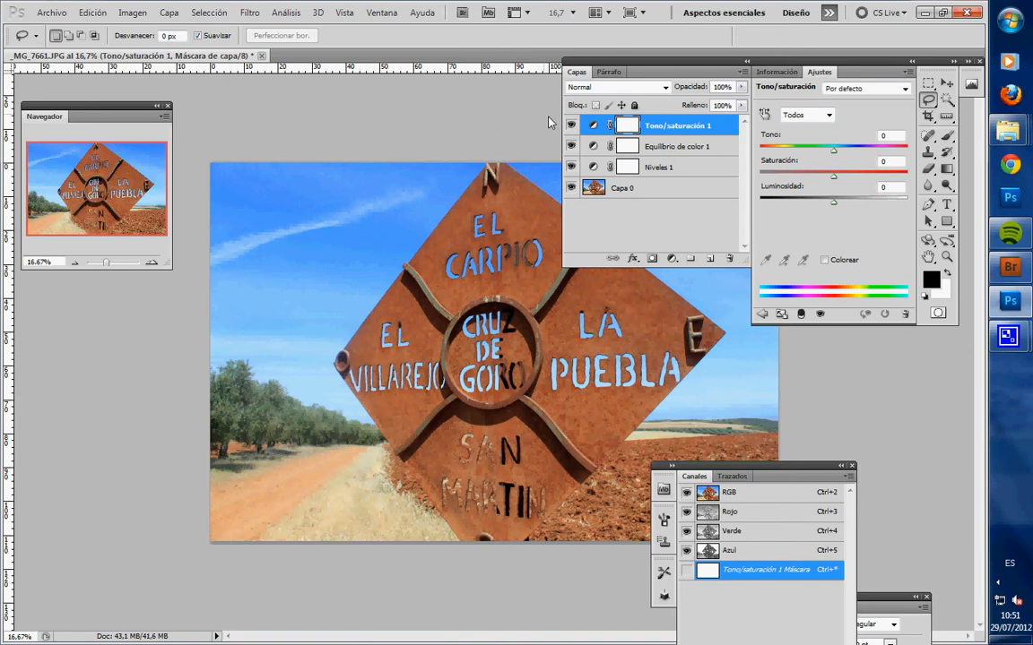
pyautogui.click(571, 125)
pyautogui.click(572, 147)
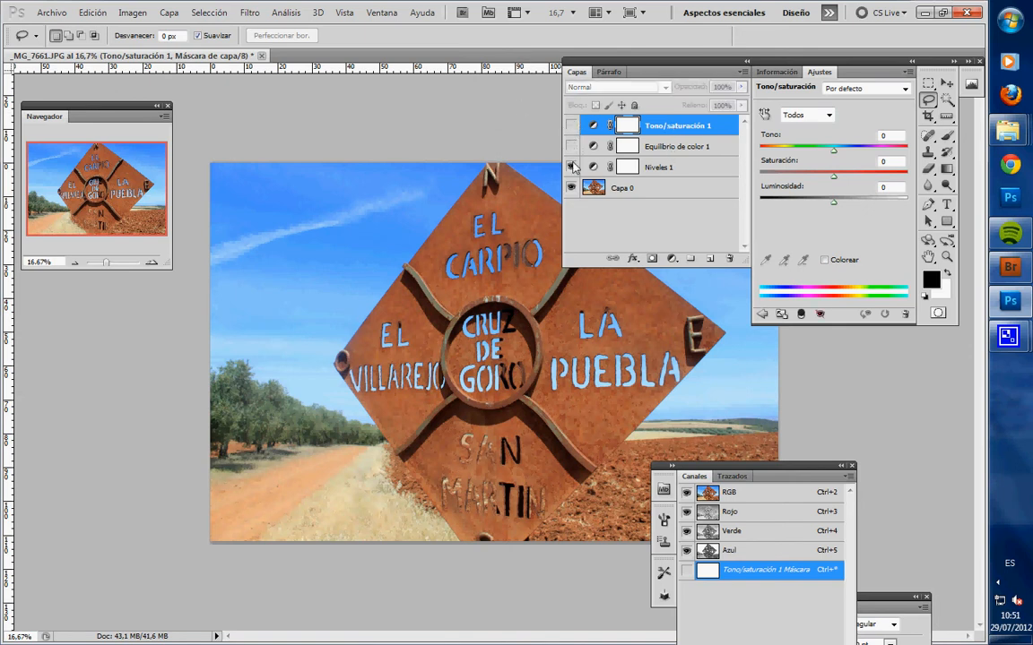
# - Set the black input level of the Niveles 1 adjustment layer to 7
pyautogui.click(662, 169)
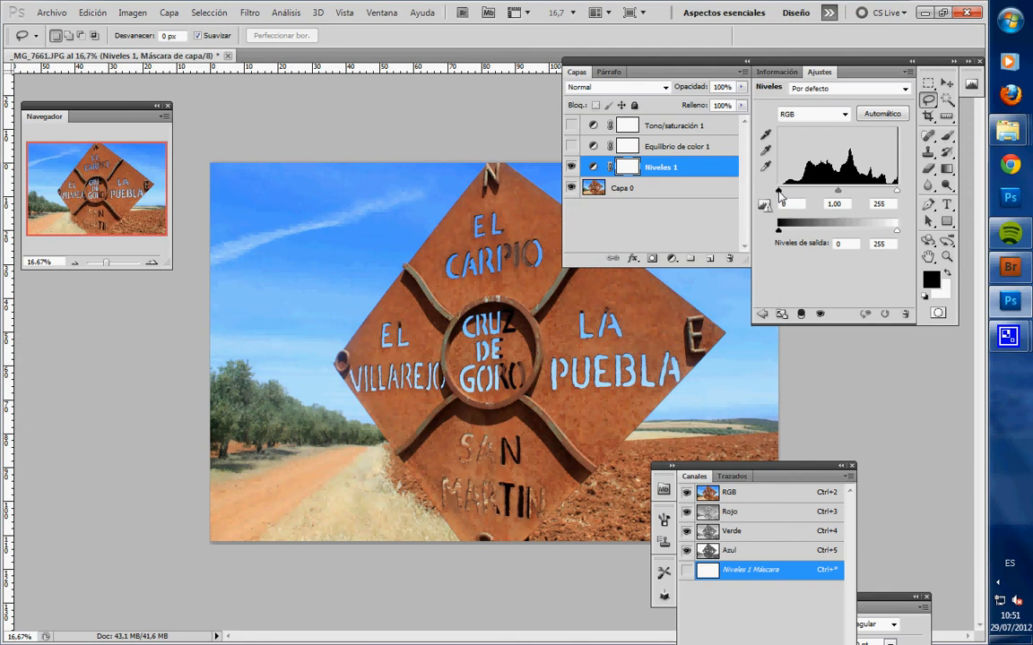
pyautogui.moveTo(779, 193)
pyautogui.mouseDown()
pyautogui.moveTo(769, 197)
pyautogui.moveTo(782, 188)
pyautogui.mouseUp()
pyautogui.moveTo(785, 192); pyautogui.dragTo(778, 191)
pyautogui.write('7')
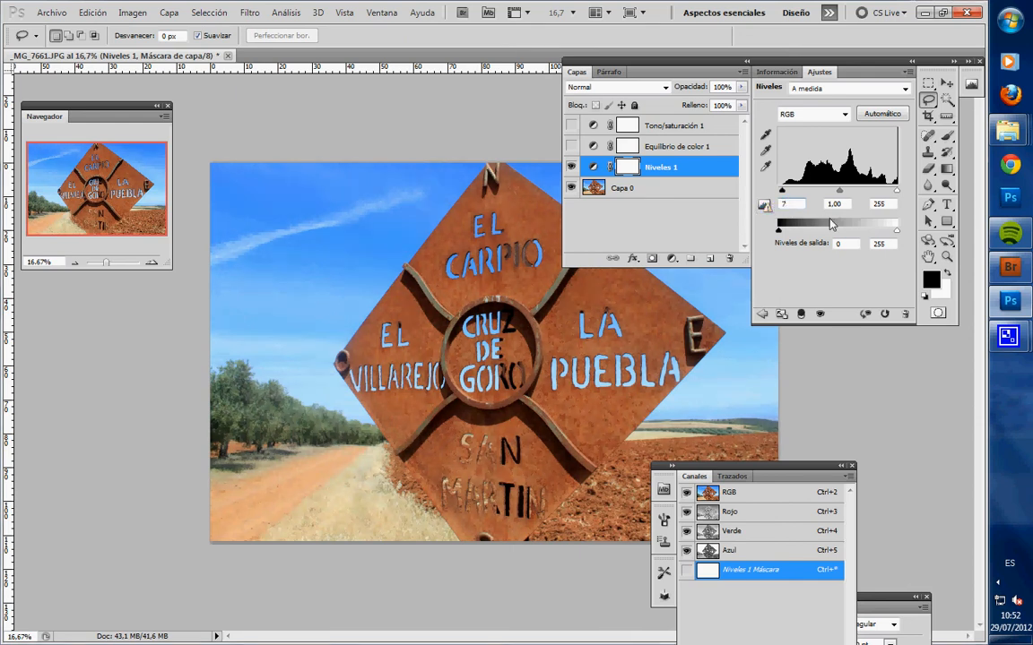
# - Set the white input level of Niveles 1 to 244 and its midtone level to 0,70
pyautogui.keyDown('alt'); pyautogui.click(895, 192); pyautogui.keyUp('alt')
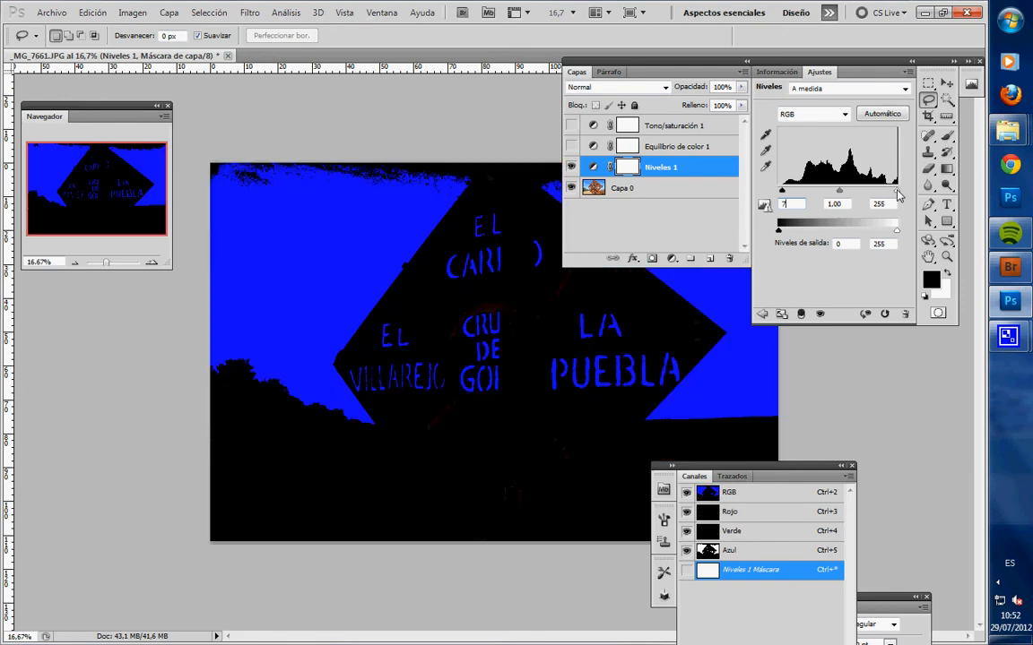
pyautogui.moveTo(897, 192); pyautogui.dragTo(887, 193)
pyautogui.moveTo(893, 199)
pyautogui.mouseDown()
pyautogui.moveTo(903, 200)
pyautogui.moveTo(893, 198)
pyautogui.mouseUp()
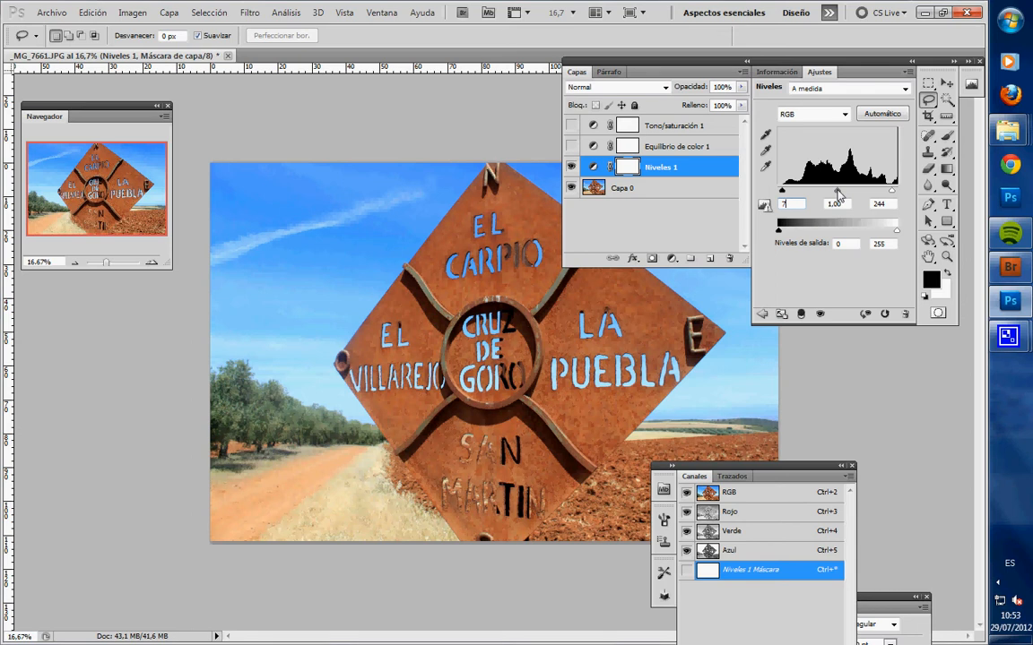
pyautogui.moveTo(838, 193)
pyautogui.mouseDown()
pyautogui.moveTo(809, 194)
pyautogui.moveTo(860, 190)
pyautogui.moveTo(850, 190)
pyautogui.mouseUp()
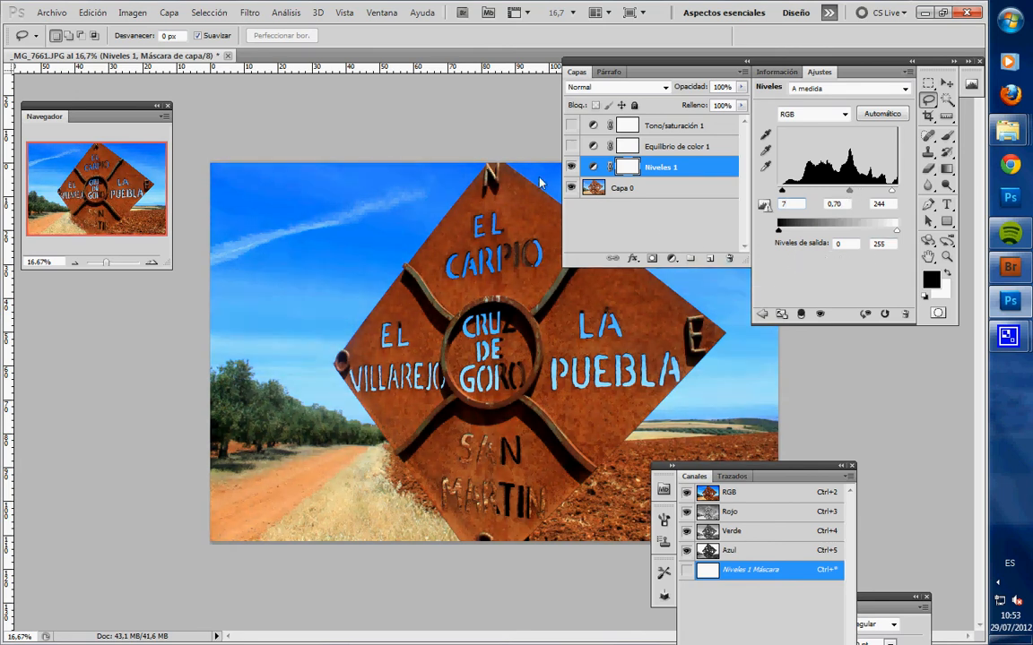
# - Show the Equilibrio de color 1 layer, set its midtones to +15 toward red and shift them slightly toward yellow
pyautogui.click(571, 146)
pyautogui.click(618, 143)
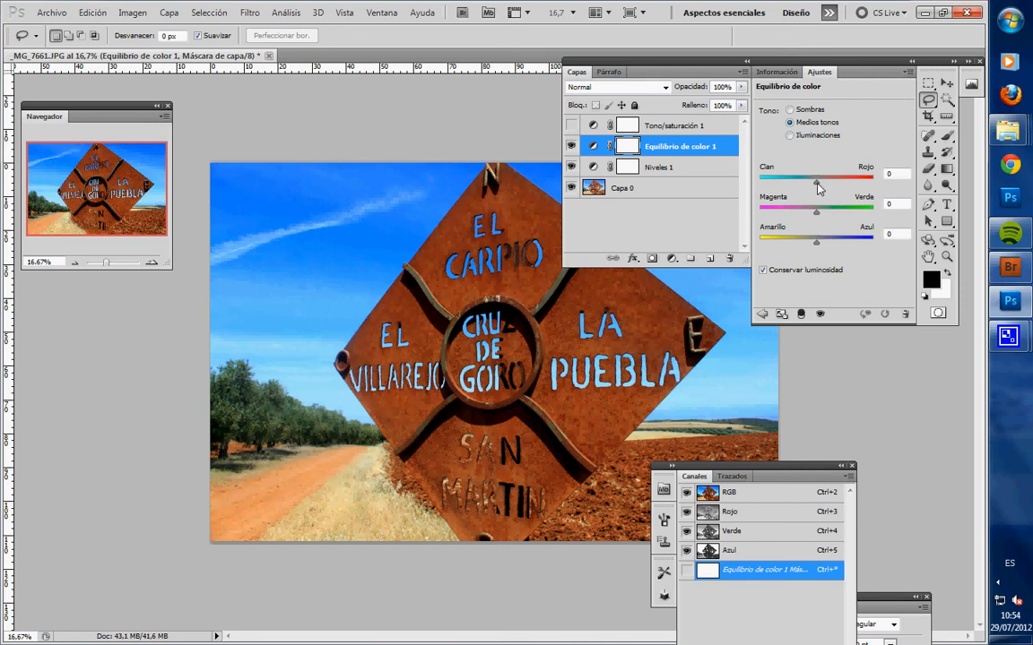
pyautogui.moveTo(818, 185); pyautogui.dragTo(825, 185)
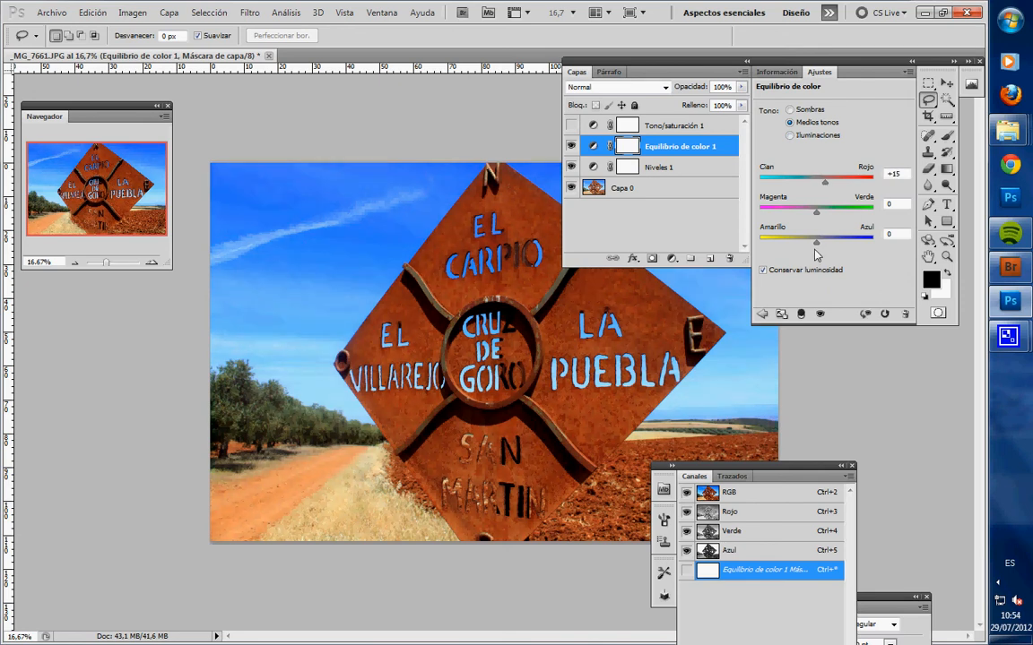
pyautogui.moveTo(816, 242); pyautogui.dragTo(808, 245)
# - Set the color balance of the shadows to +11 toward red and -11 toward yellow
pyautogui.click(789, 109)
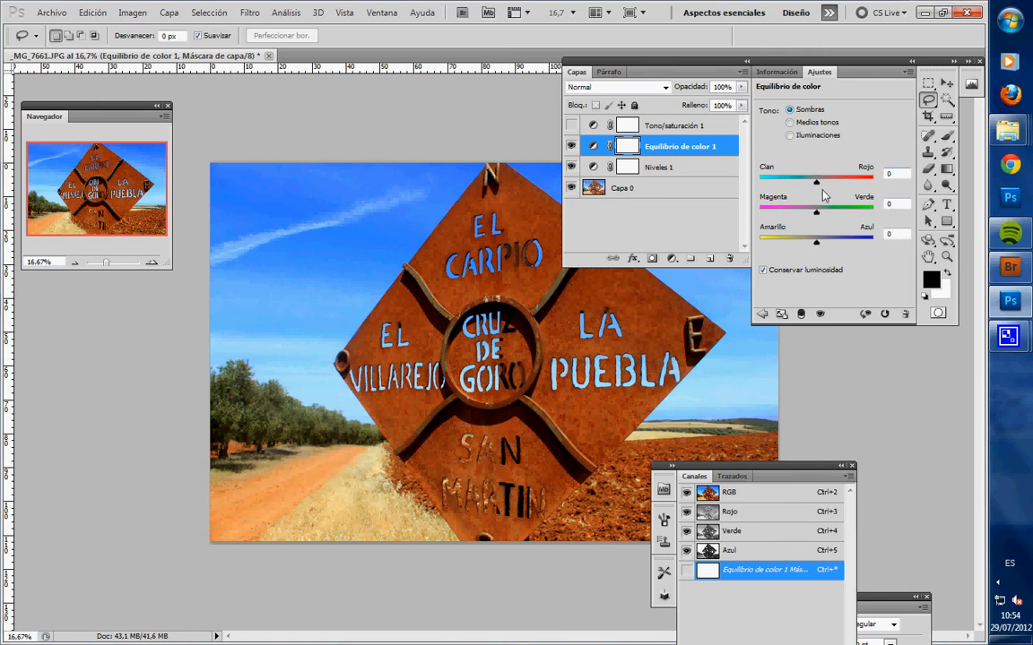
pyautogui.moveTo(816, 182); pyautogui.dragTo(824, 186)
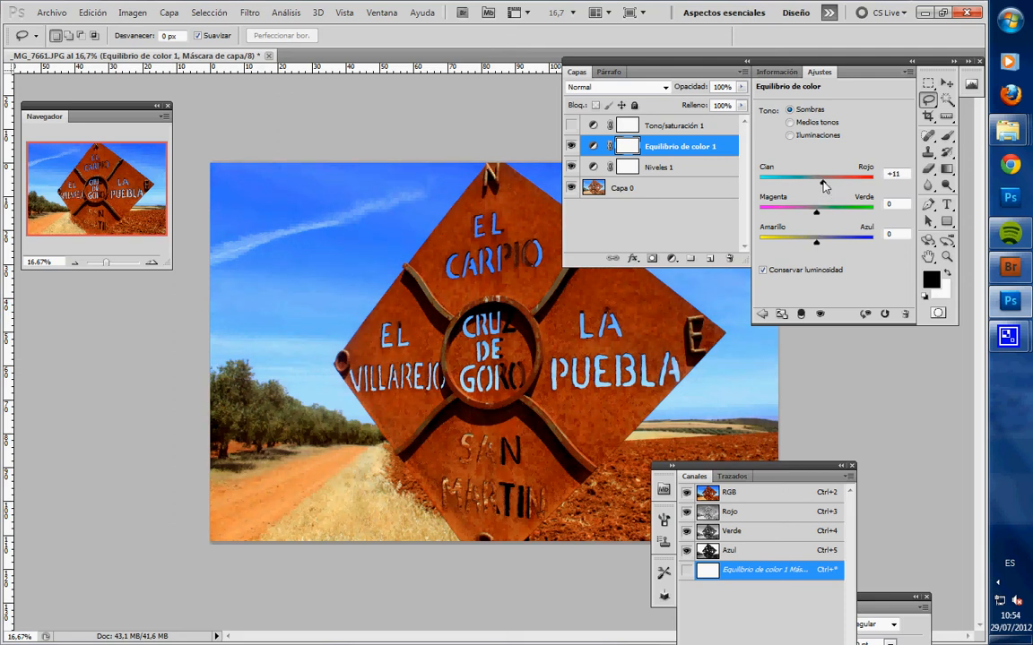
pyautogui.moveTo(815, 241); pyautogui.dragTo(810, 241)
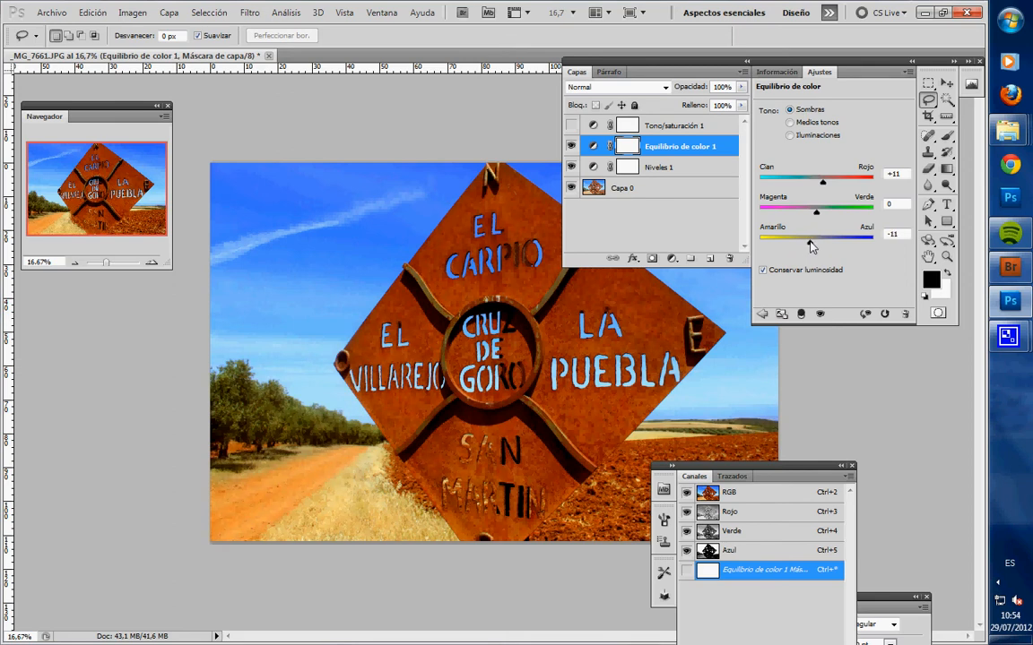
# - Set the color balance of the highlights to +15 toward red and -16 toward yellow
pyautogui.click(789, 135)
pyautogui.moveTo(818, 186)
pyautogui.mouseDown()
pyautogui.moveTo(833, 191)
pyautogui.moveTo(824, 190)
pyautogui.mouseUp()
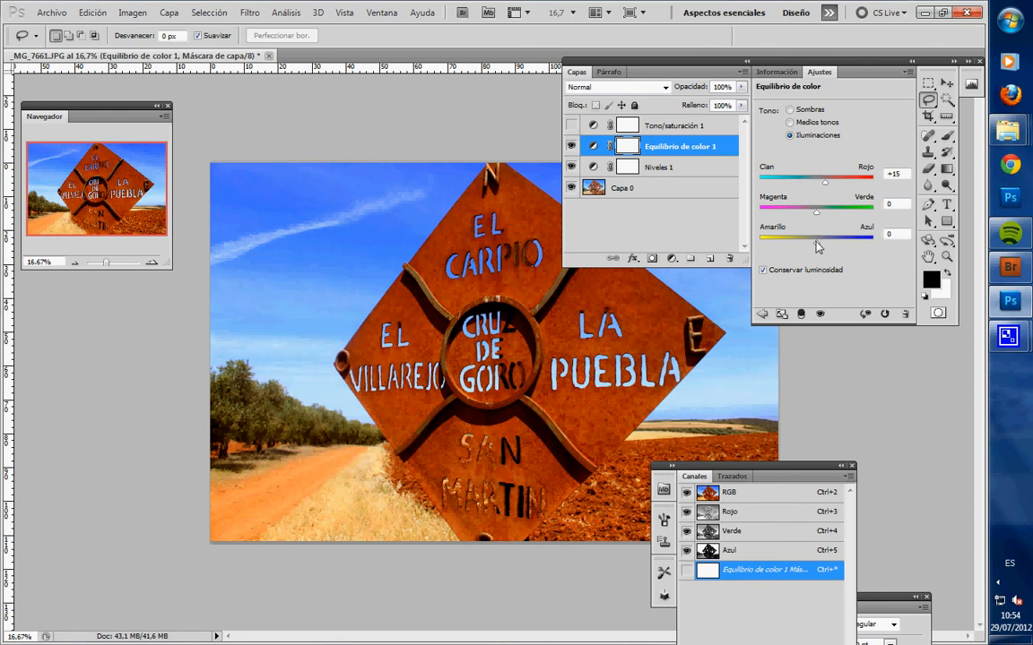
pyautogui.moveTo(816, 242); pyautogui.dragTo(808, 243)
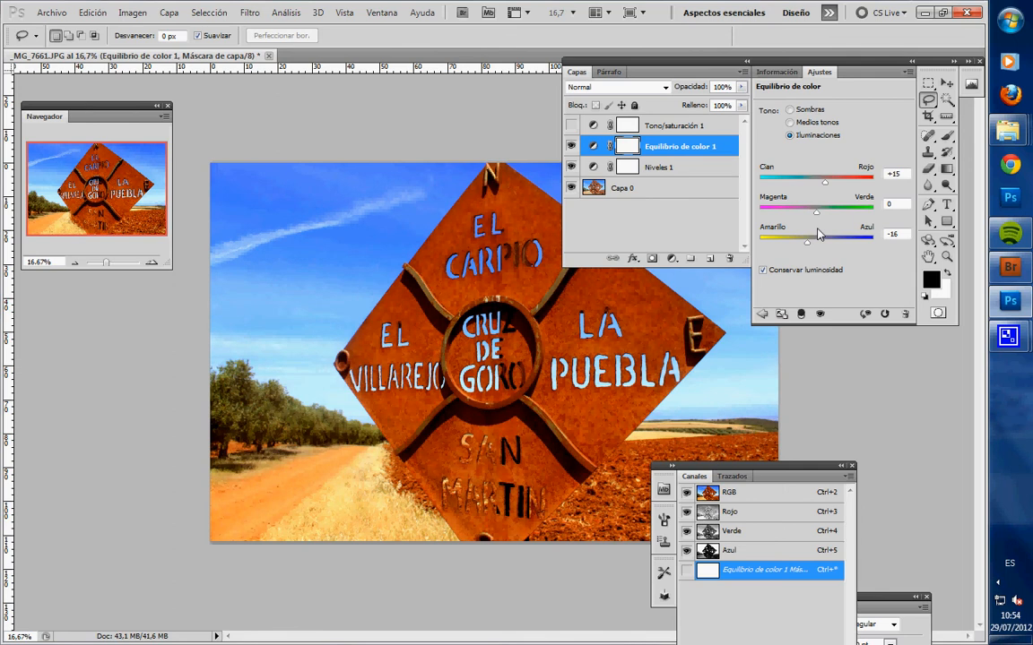
# - Compare the photo with and without the Equilibrio de color 1 adjustment by toggling the layer's visibility
pyautogui.click(572, 147)
pyautogui.click(572, 147)
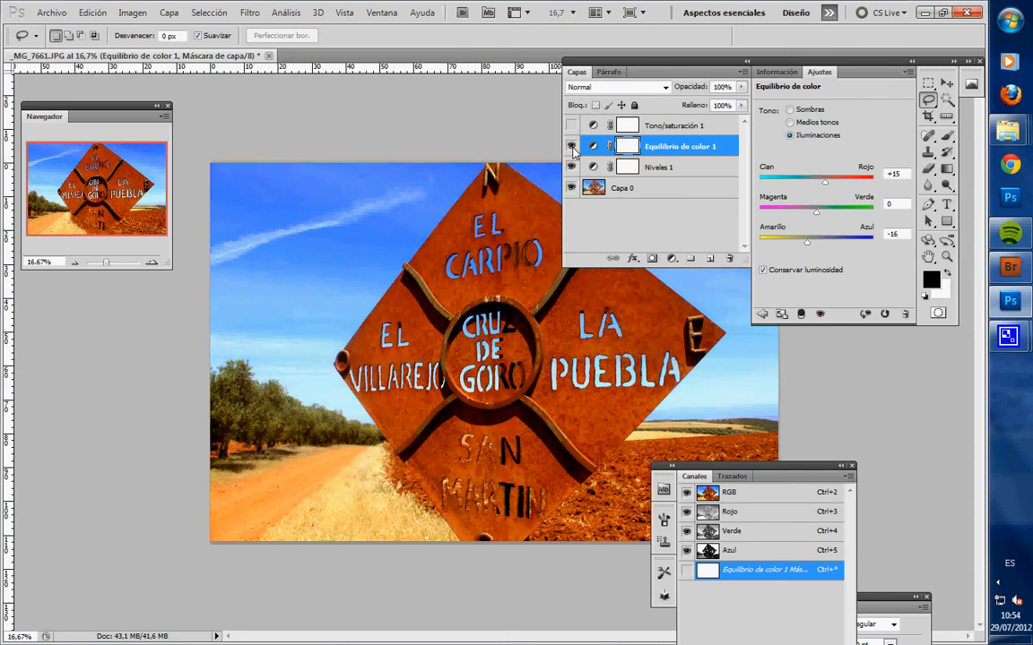
pyautogui.click(572, 147)
pyautogui.click(572, 147)
# - Show the Tono/saturación 1 layer and raise its saturation to +22 for all colors
pyautogui.click(571, 125)
pyautogui.click(702, 127)
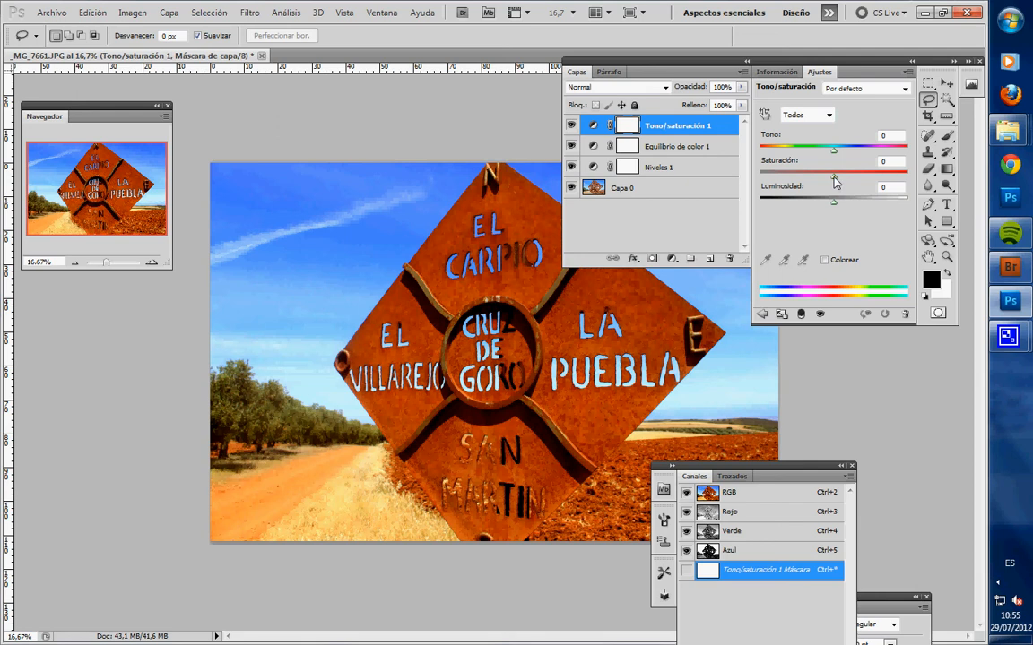
pyautogui.moveTo(835, 182); pyautogui.dragTo(840, 182)
pyautogui.moveTo(839, 182); pyautogui.dragTo(838, 182)
pyautogui.click(571, 125)
pyautogui.moveTo(839, 177); pyautogui.dragTo(850, 178)
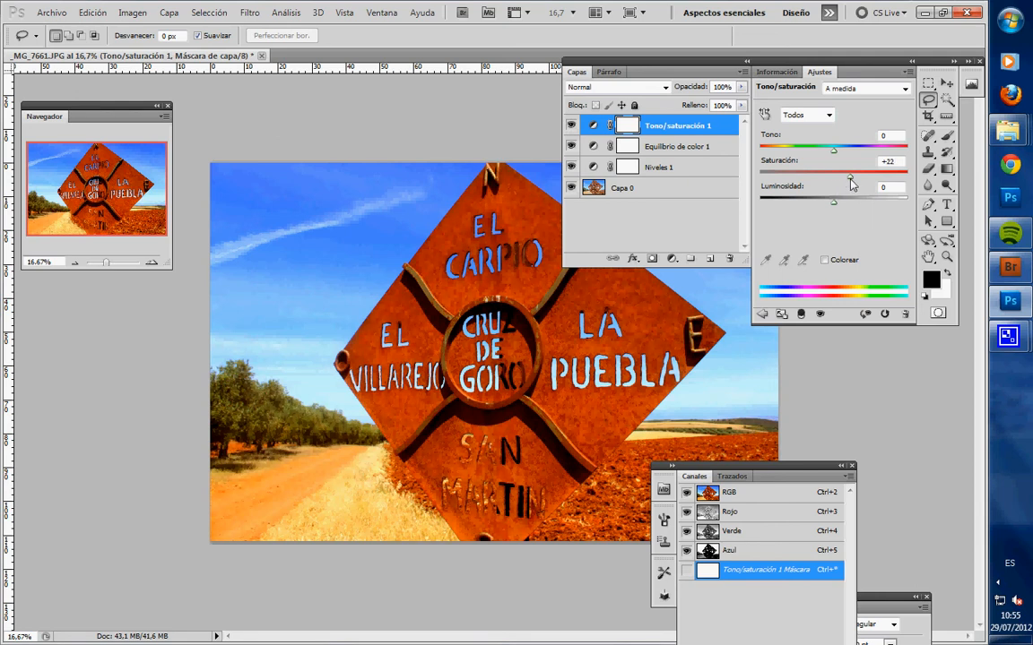
# - Compare the photo with and without the Tono/saturación 1 adjustment by toggling the layer's visibility
pyautogui.click(571, 125)
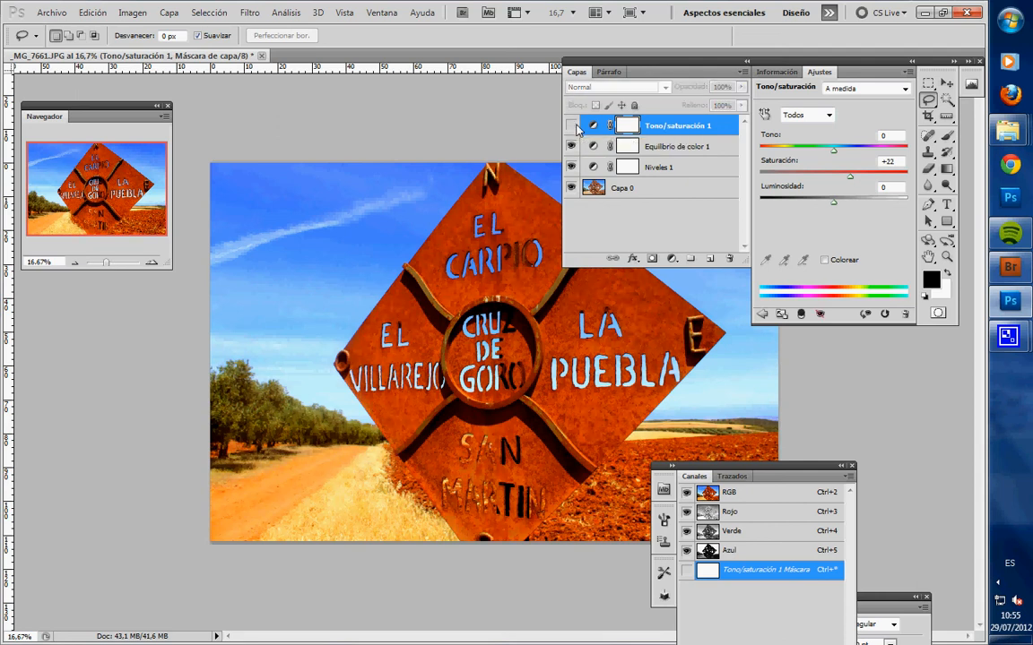
pyautogui.click(571, 126)
pyautogui.click(571, 125)
pyautogui.click(571, 125)
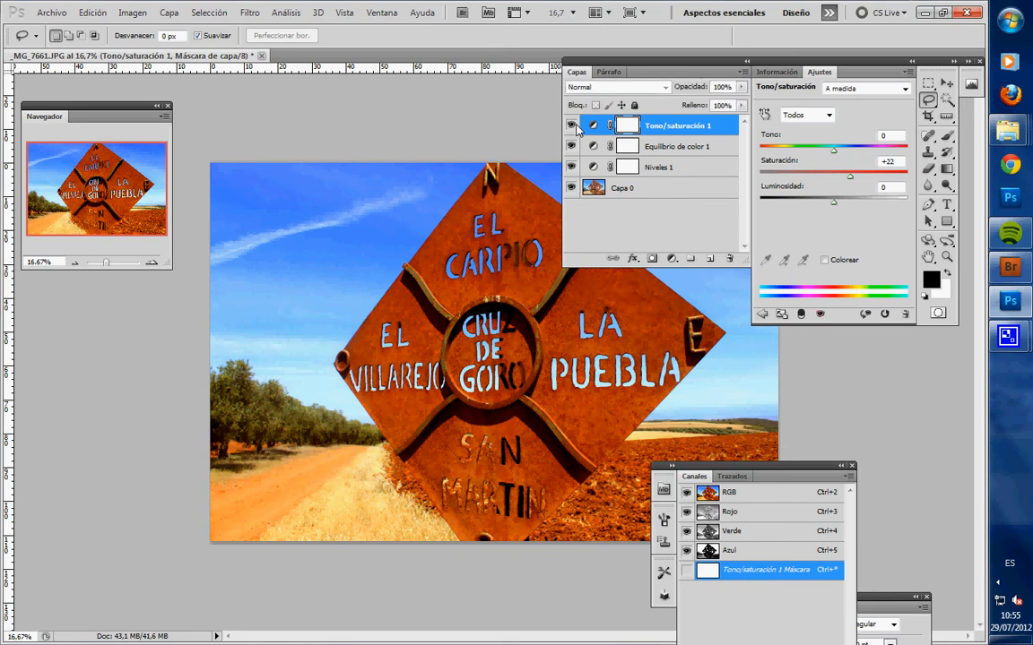
pyautogui.click(571, 125)
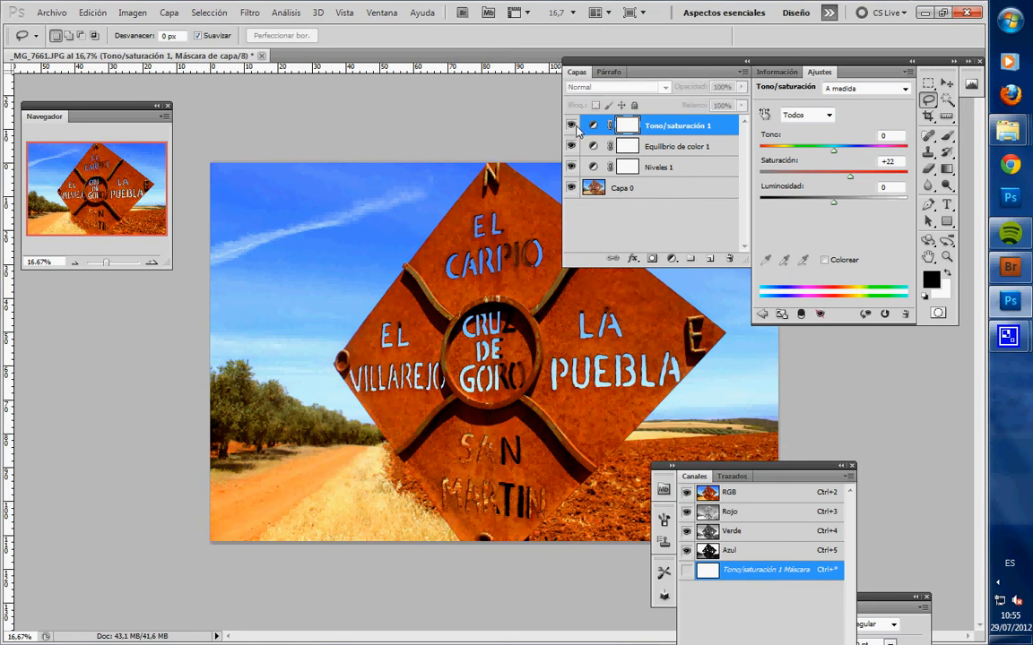
pyautogui.click(571, 126)
pyautogui.click(571, 125)
pyautogui.click(571, 126)
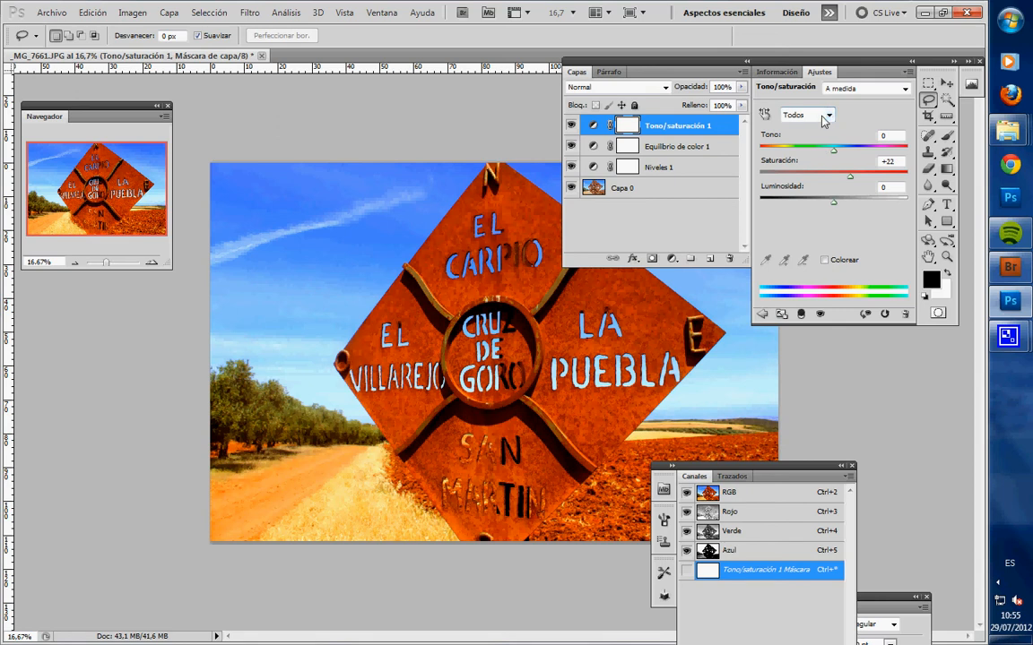
# - Lower the luminosity of the Azules range to -42 in the Tono/saturación 1 adjustment
pyautogui.click(830, 118)
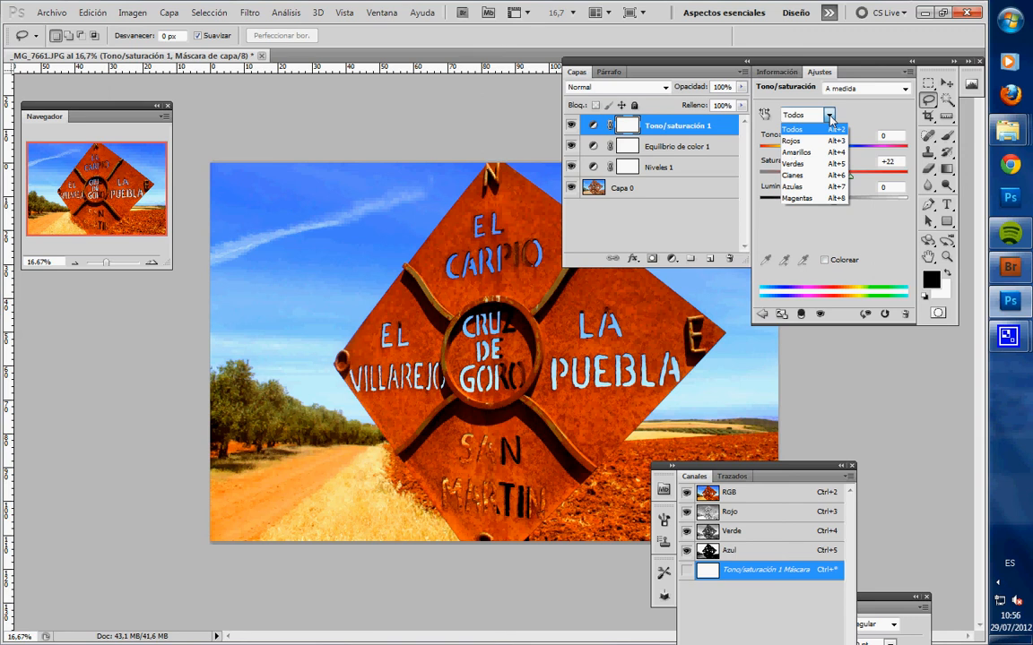
pyautogui.click(807, 190)
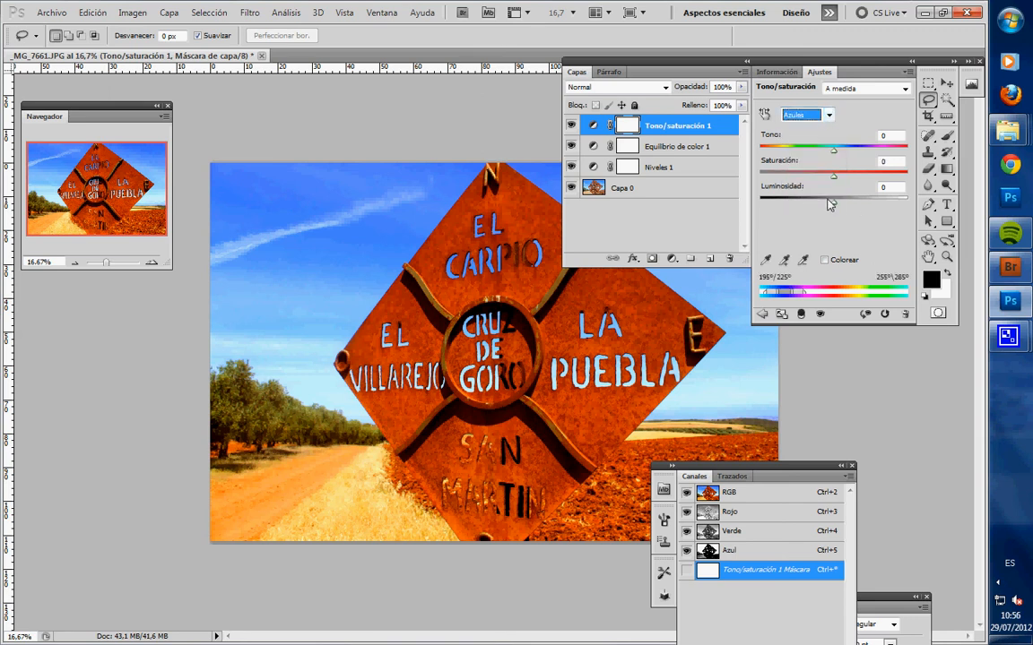
pyautogui.moveTo(834, 201); pyautogui.dragTo(803, 209)
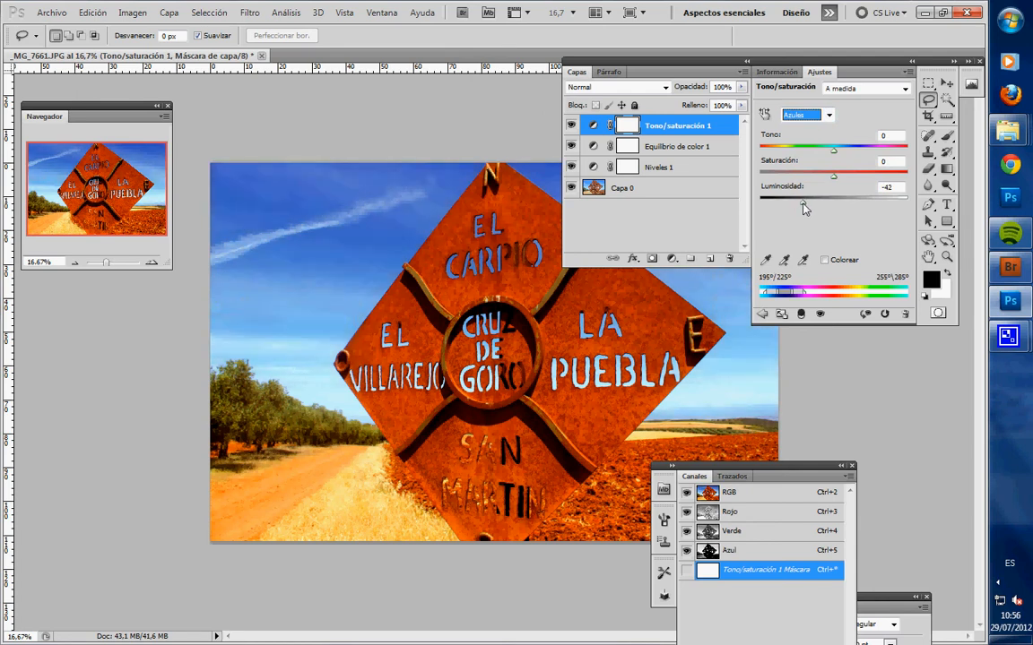
# - Set the Cianes range's luminosity to -36 and its saturation to +41
pyautogui.click(807, 114)
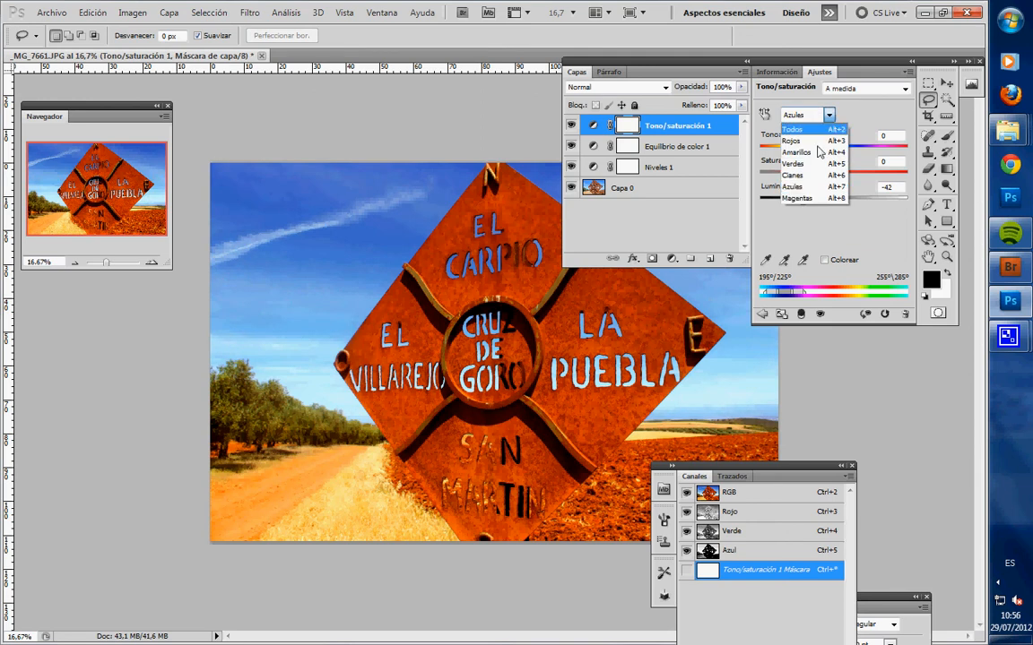
pyautogui.click(804, 176)
pyautogui.moveTo(832, 203); pyautogui.dragTo(807, 203)
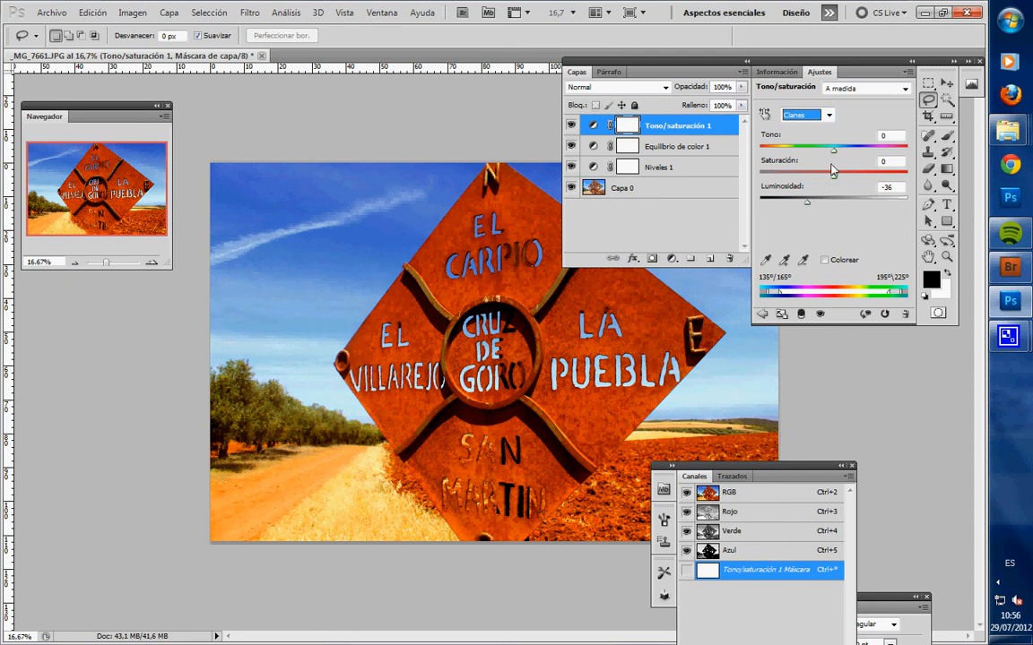
pyautogui.moveTo(838, 176); pyautogui.dragTo(869, 180)
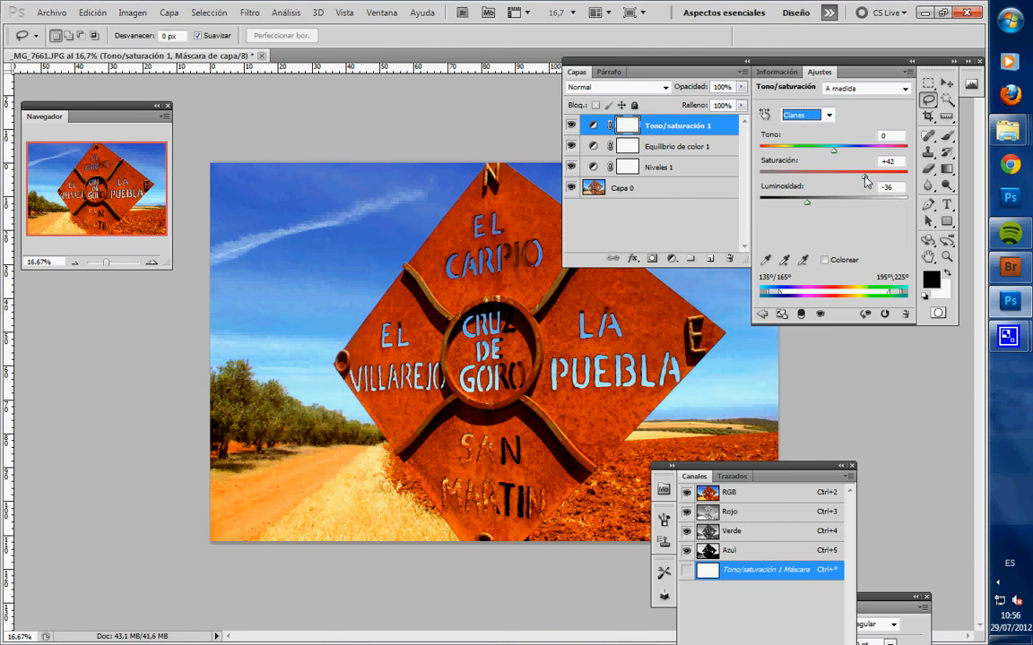
# - For the Azules range, try a hue of +15, reset the hue to 0 and raise the saturation to +26
pyautogui.click(828, 115)
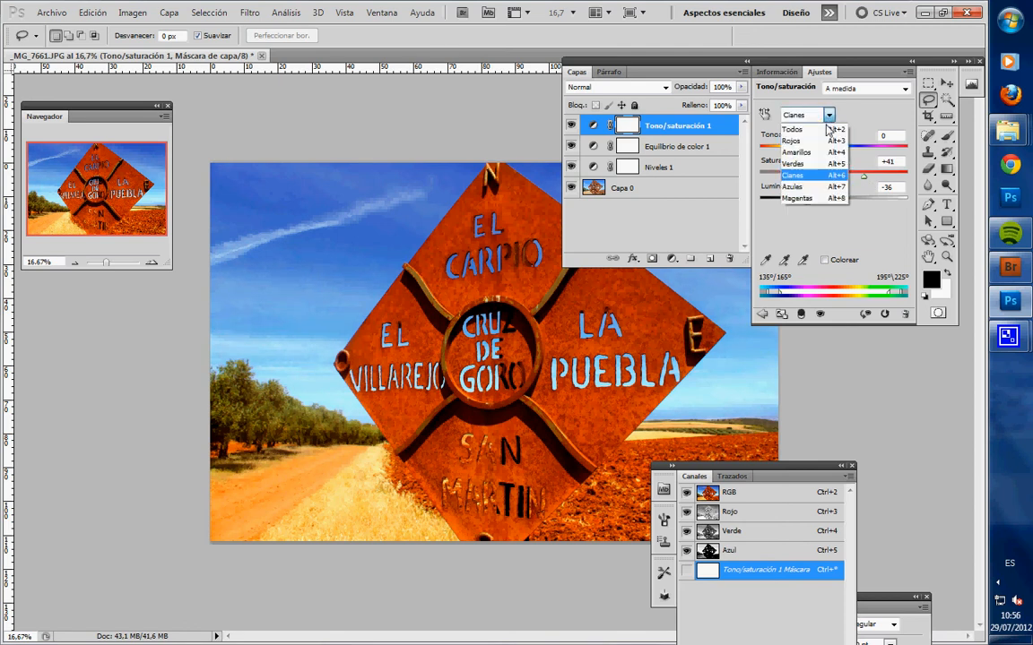
pyautogui.click(805, 187)
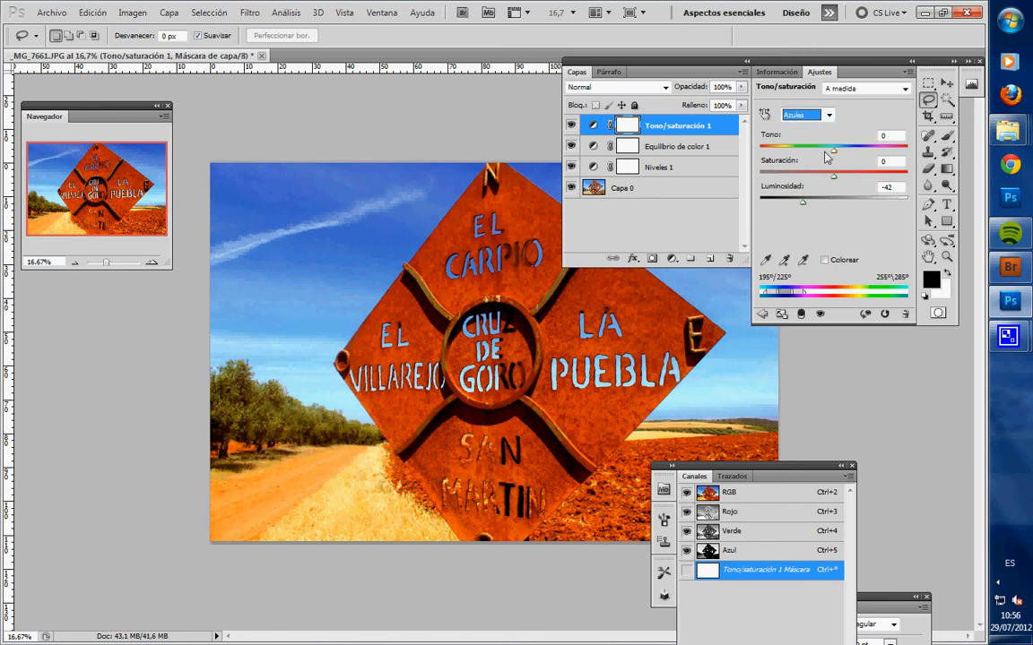
pyautogui.moveTo(833, 150); pyautogui.dragTo(845, 157)
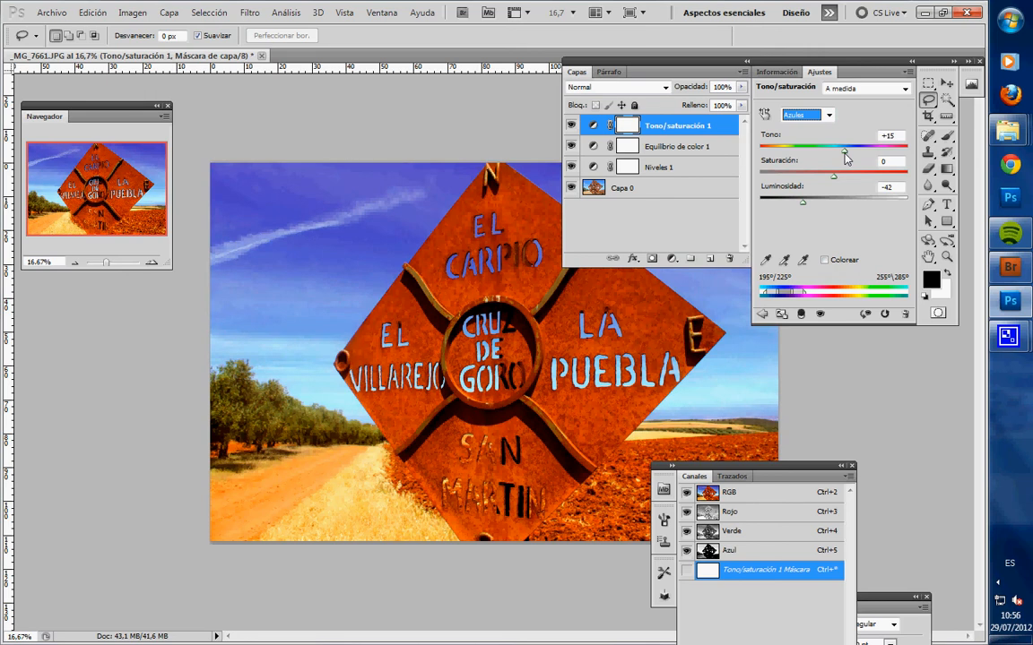
pyautogui.click(887, 135)
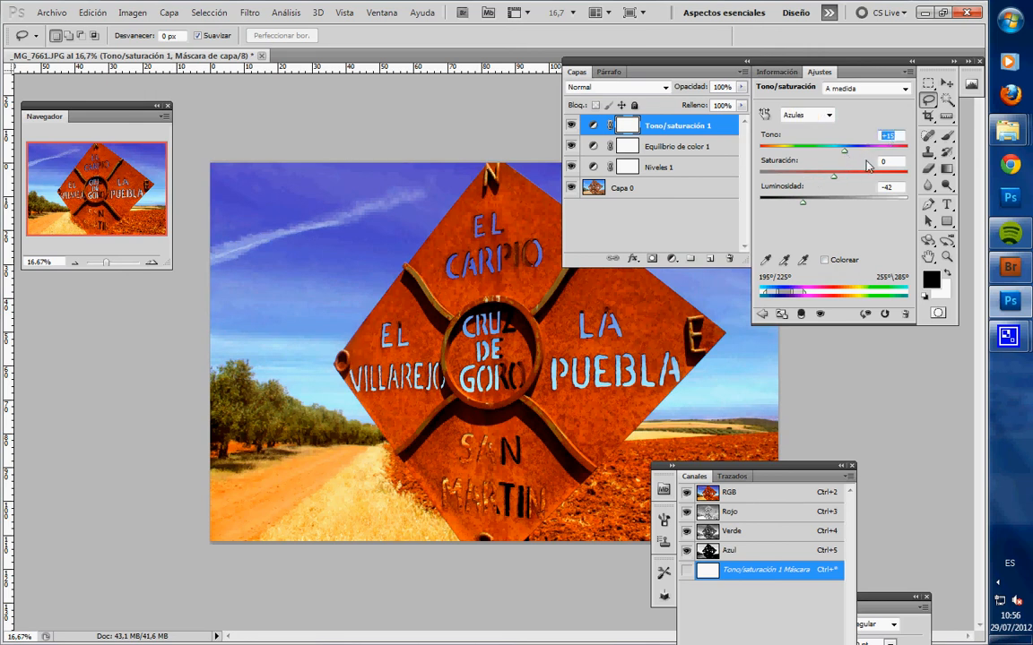
pyautogui.write('0')
pyautogui.press('Return')
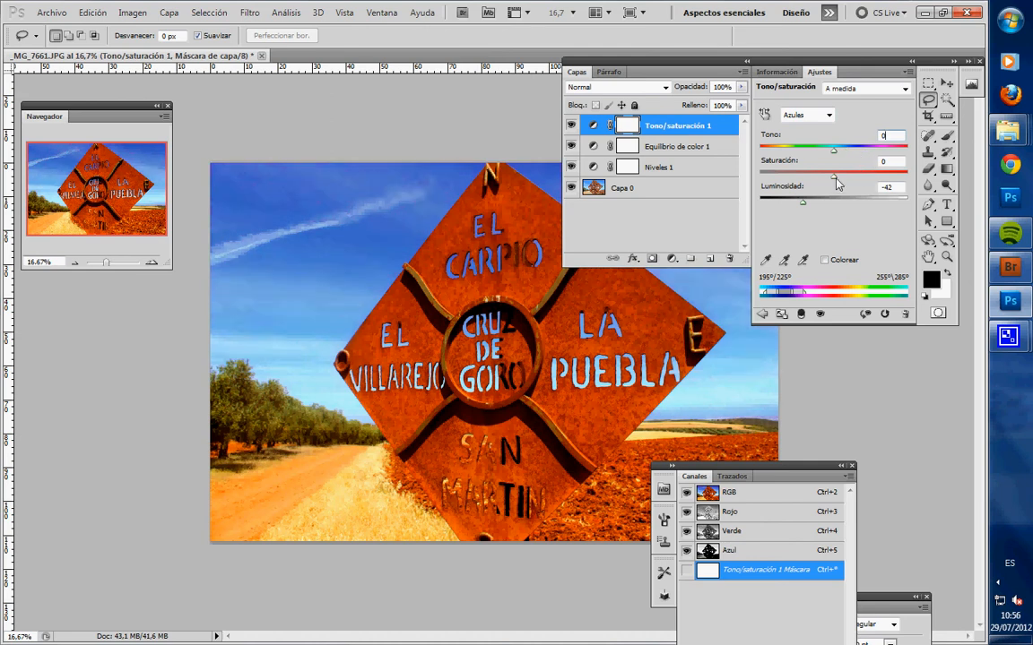
pyautogui.click(834, 175)
pyautogui.moveTo(843, 180); pyautogui.dragTo(853, 179)
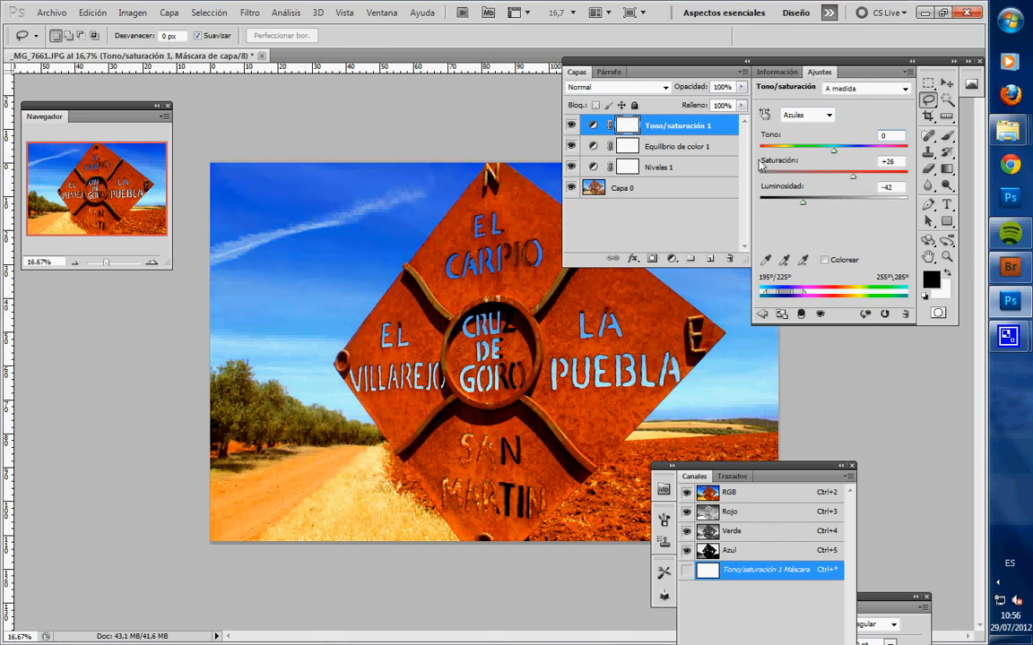
# - Toggle the Tono/saturación 1 layer off and on to compare the sky before and after the blue and cyan changes
pyautogui.click(571, 125)
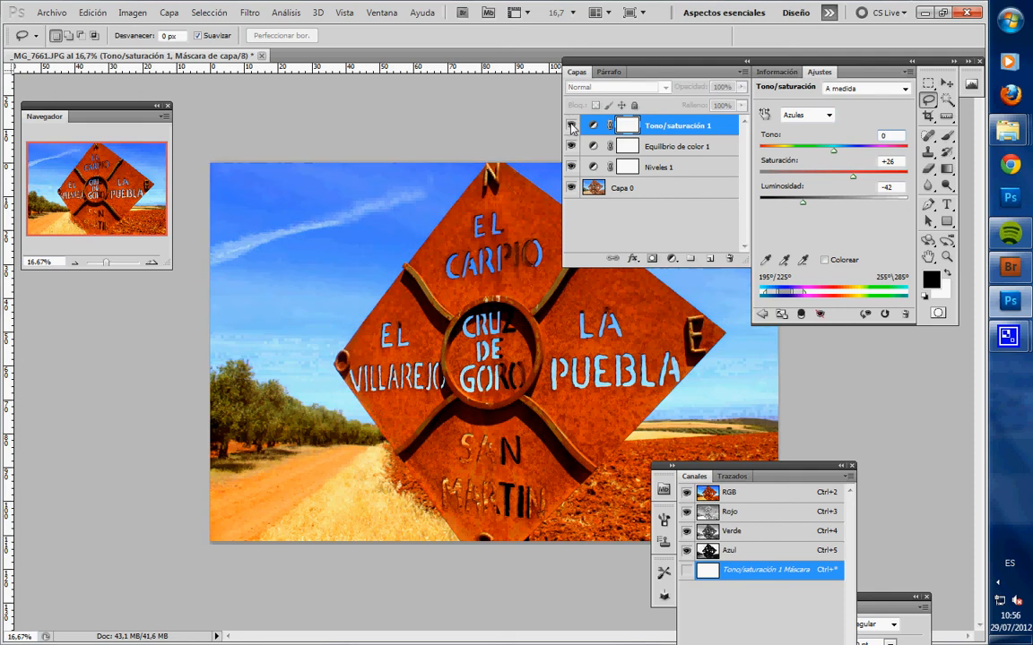
pyautogui.click(571, 126)
pyautogui.click(571, 126)
pyautogui.click(571, 125)
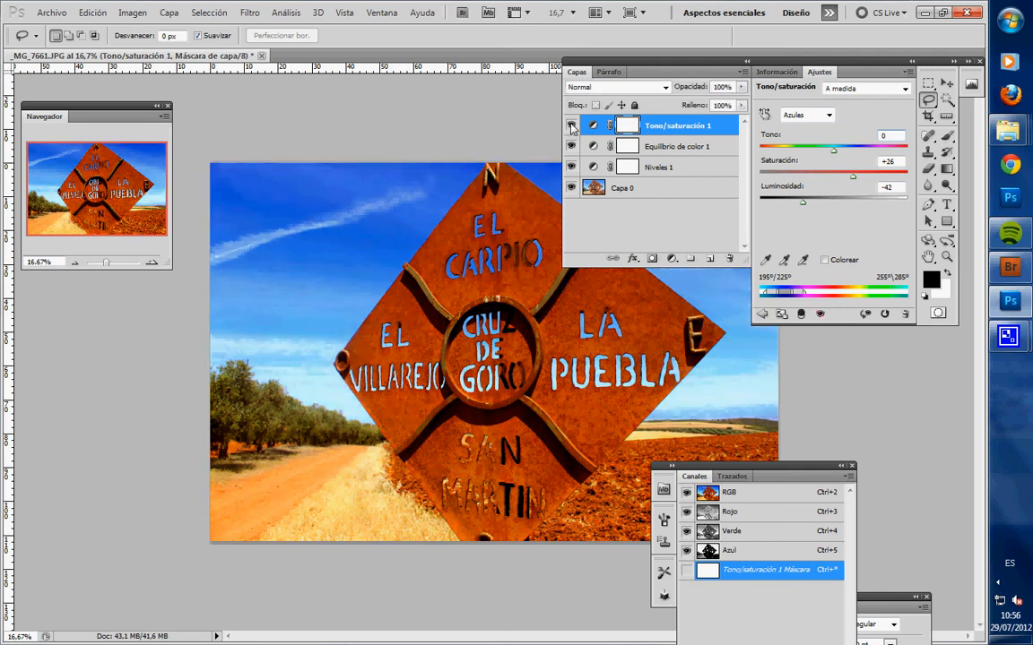
pyautogui.click(571, 126)
pyautogui.click(571, 126)
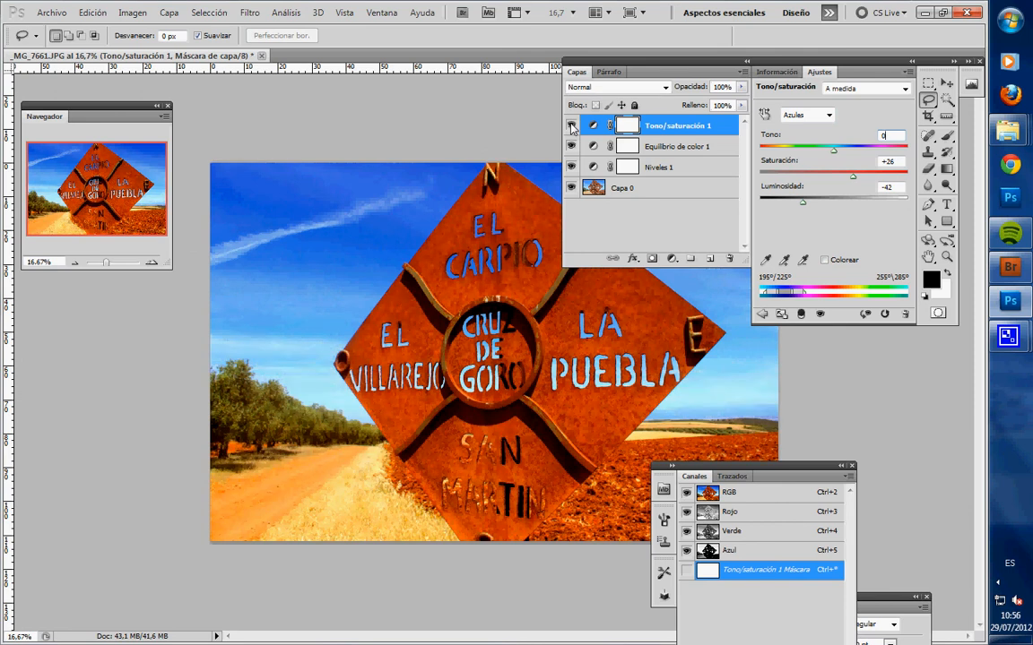
# - Set the Cianes range's luminosity to -68 and its saturation to +65
pyautogui.click(829, 114)
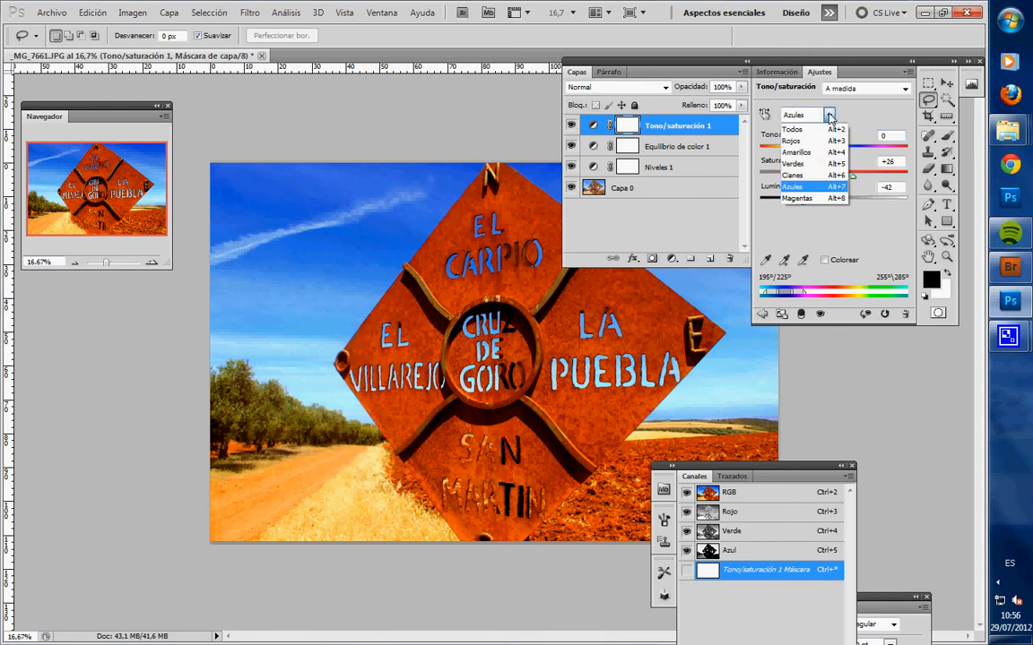
pyautogui.click(808, 175)
pyautogui.moveTo(808, 208); pyautogui.dragTo(783, 204)
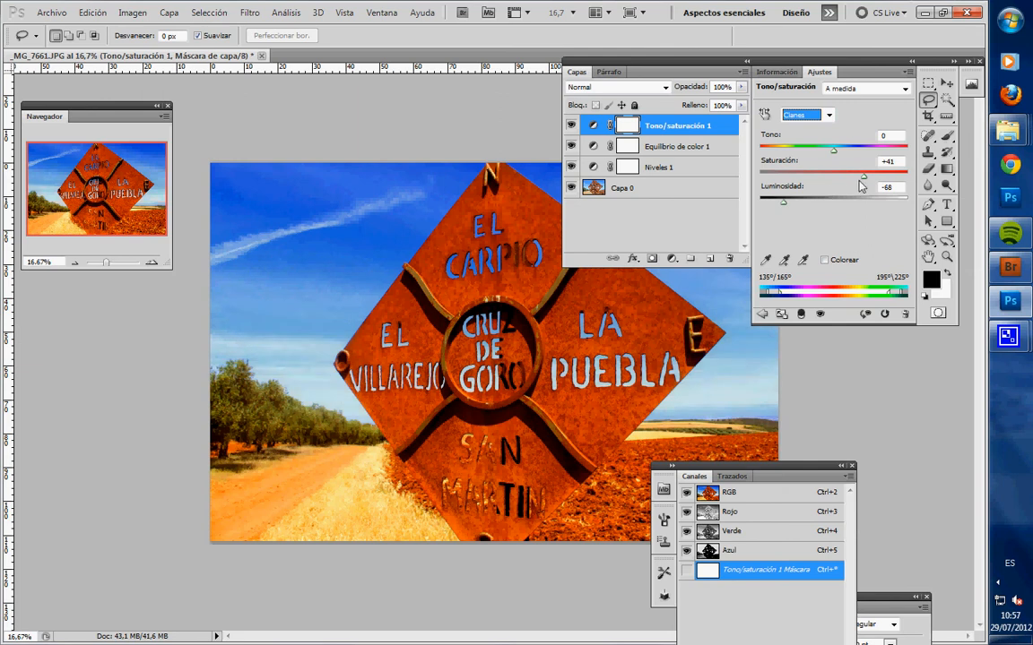
pyautogui.moveTo(860, 176); pyautogui.dragTo(885, 182)
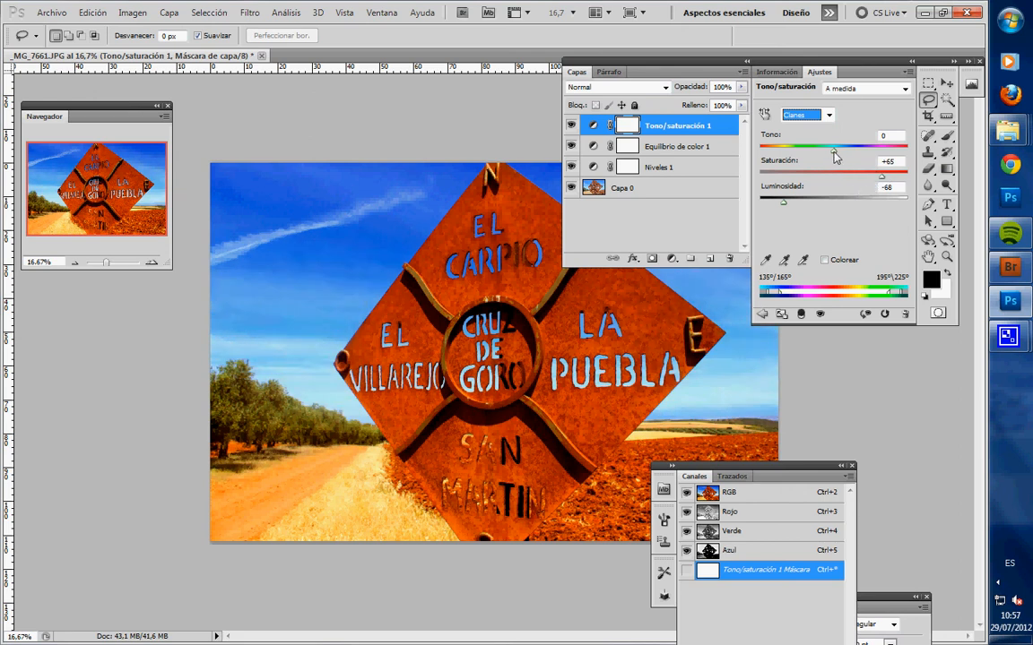
# - Try a hue of -31 on the Cianes range and reset it to 0
pyautogui.moveTo(832, 155); pyautogui.dragTo(805, 163)
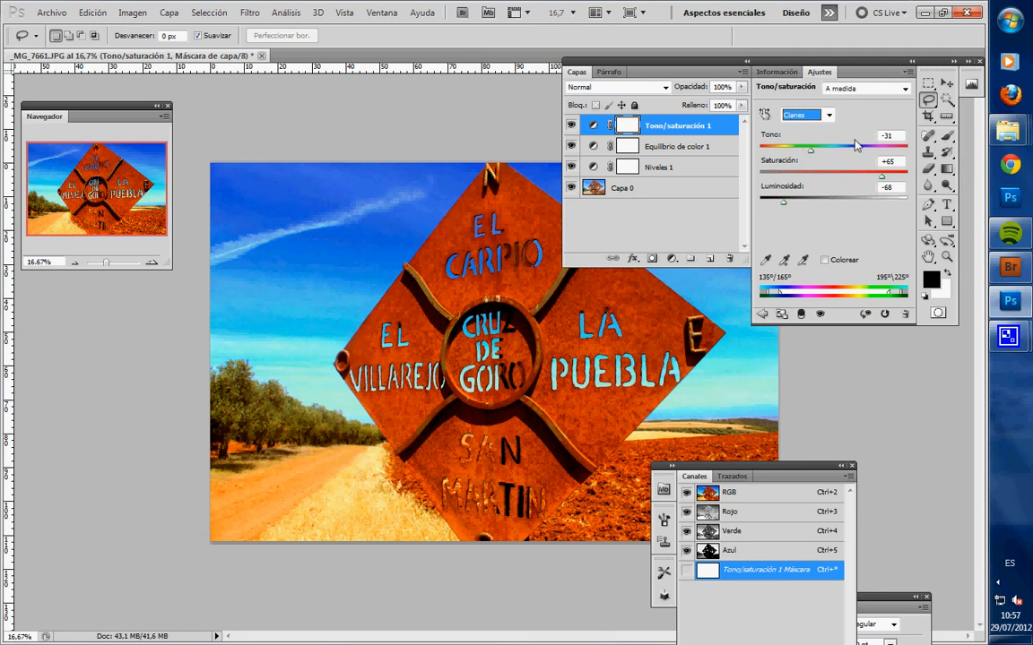
pyautogui.click(887, 137)
pyautogui.write('0')
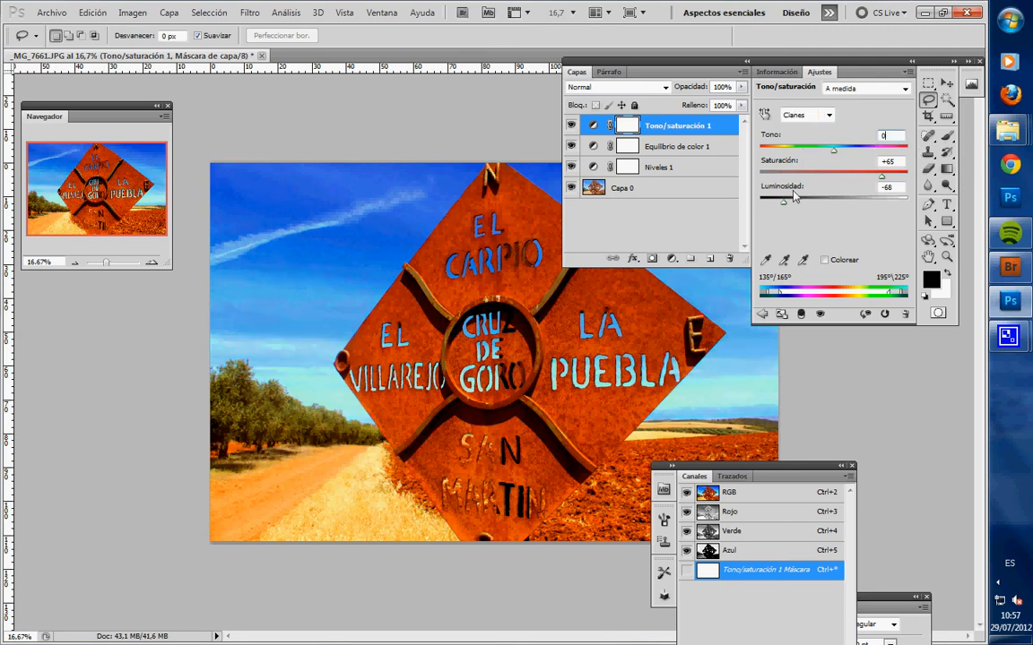
# - Try the Cianotipo, Aumentar más la saturación and Estilo antiguo presets on the Tono/saturación 1 adjustment
pyautogui.click(905, 89)
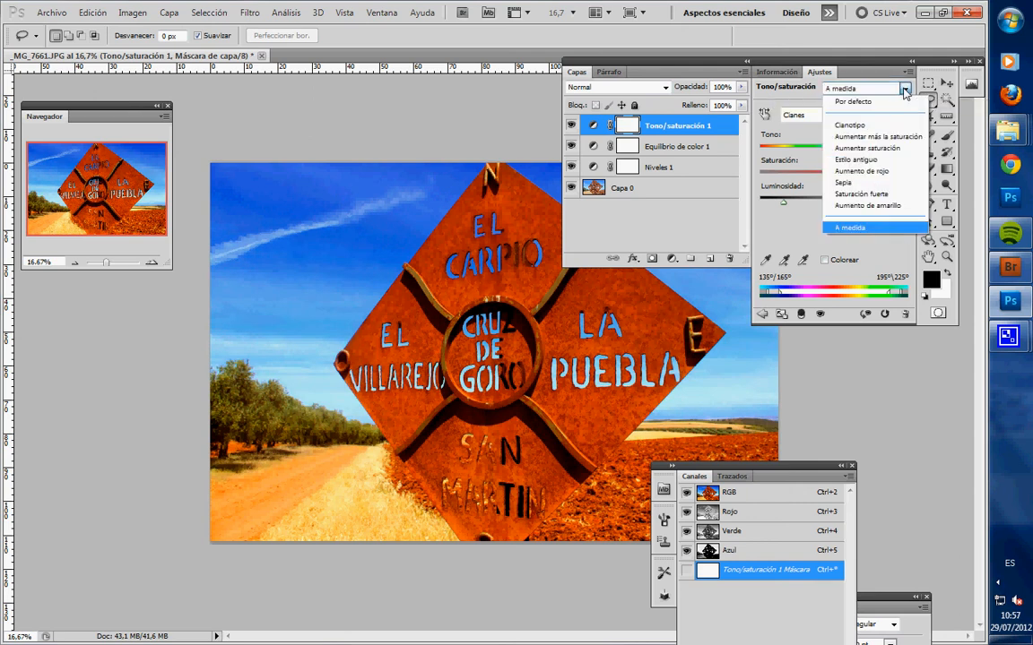
pyautogui.click(872, 125)
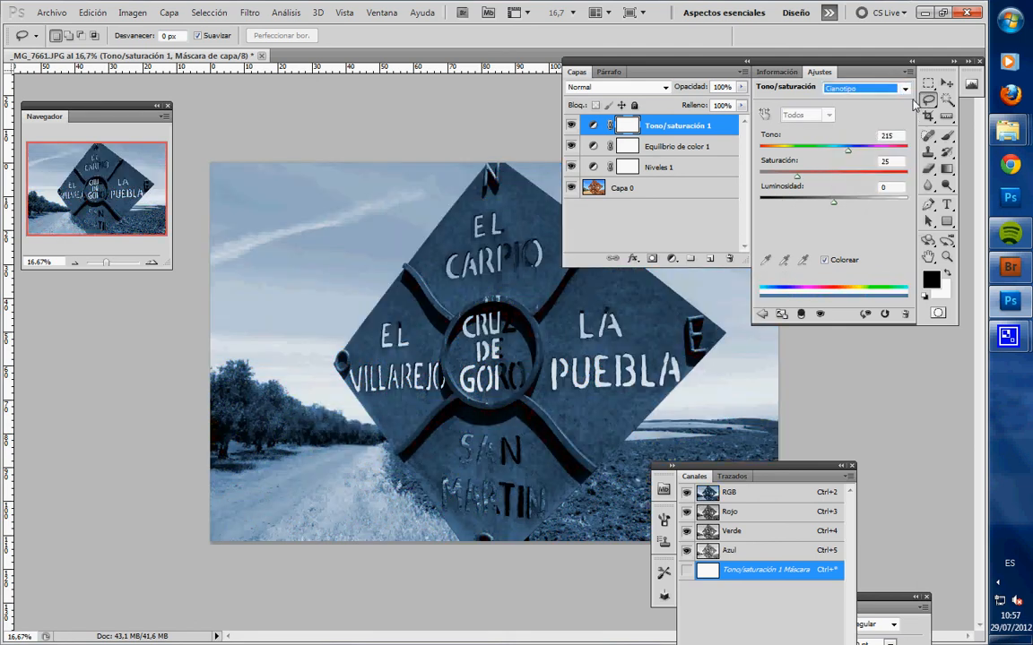
pyautogui.click(907, 89)
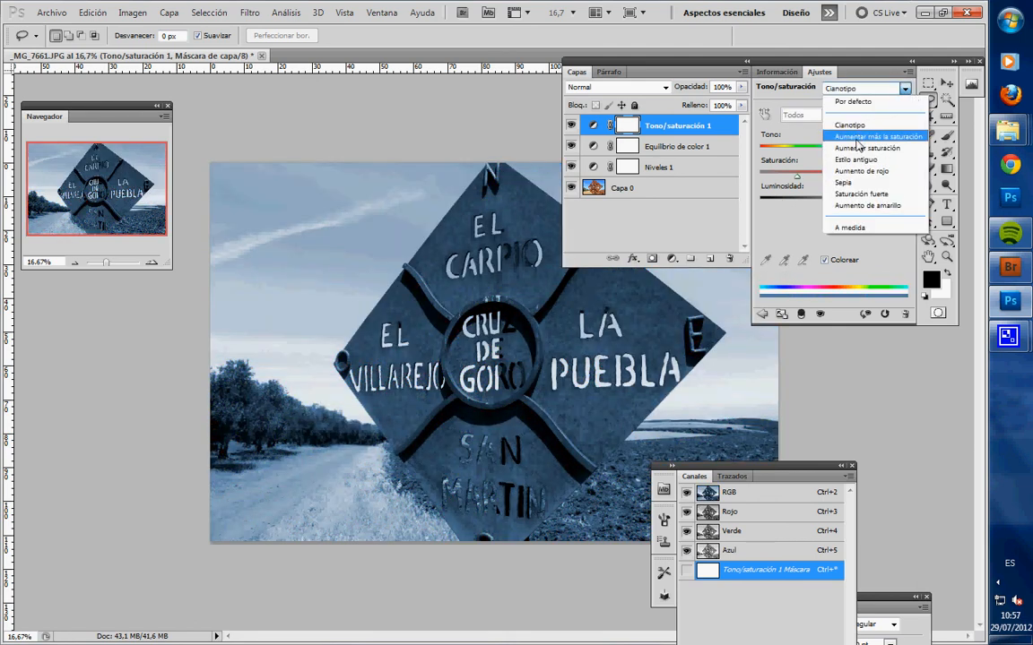
pyautogui.click(858, 144)
pyautogui.click(901, 89)
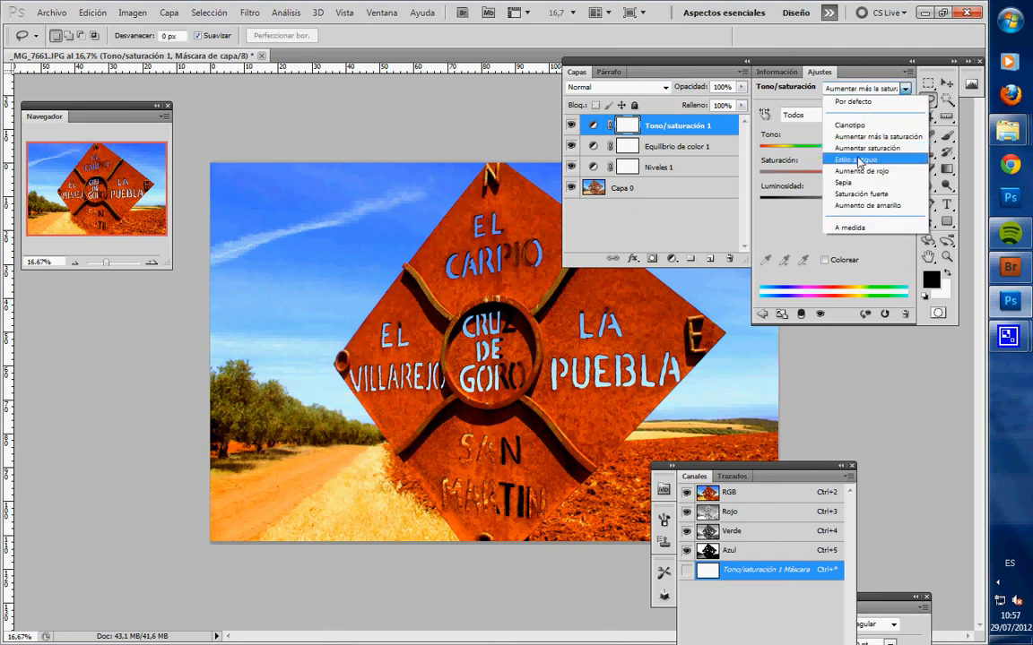
pyautogui.click(857, 160)
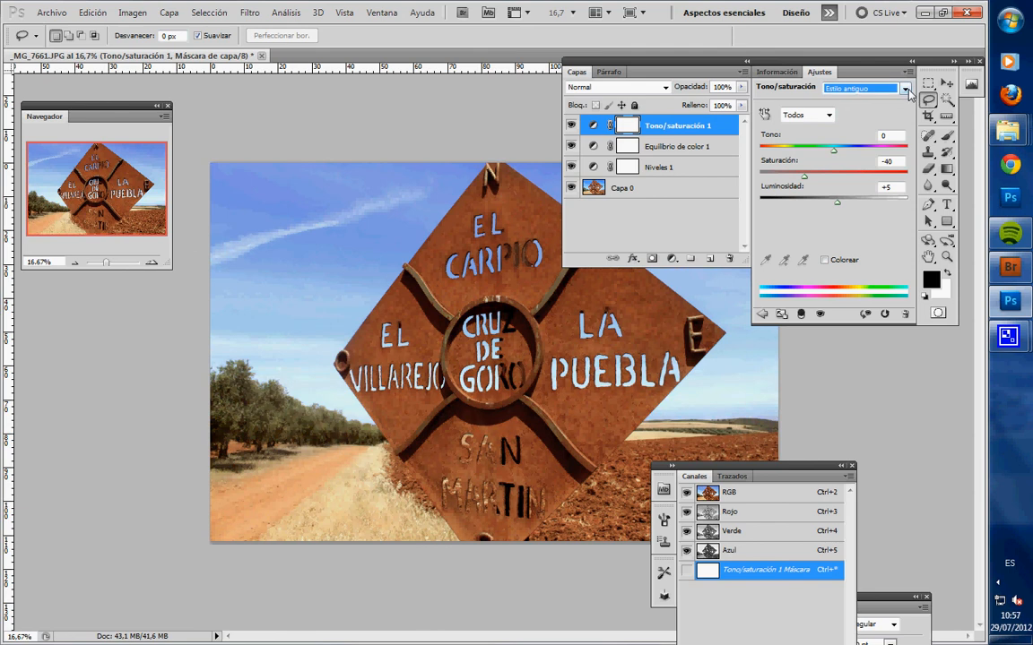
# - Try the Aumento de rojo, Sepia and Saturación fuerte presets on the Tono/saturación 1 adjustment
pyautogui.click(827, 88)
pyautogui.click(856, 172)
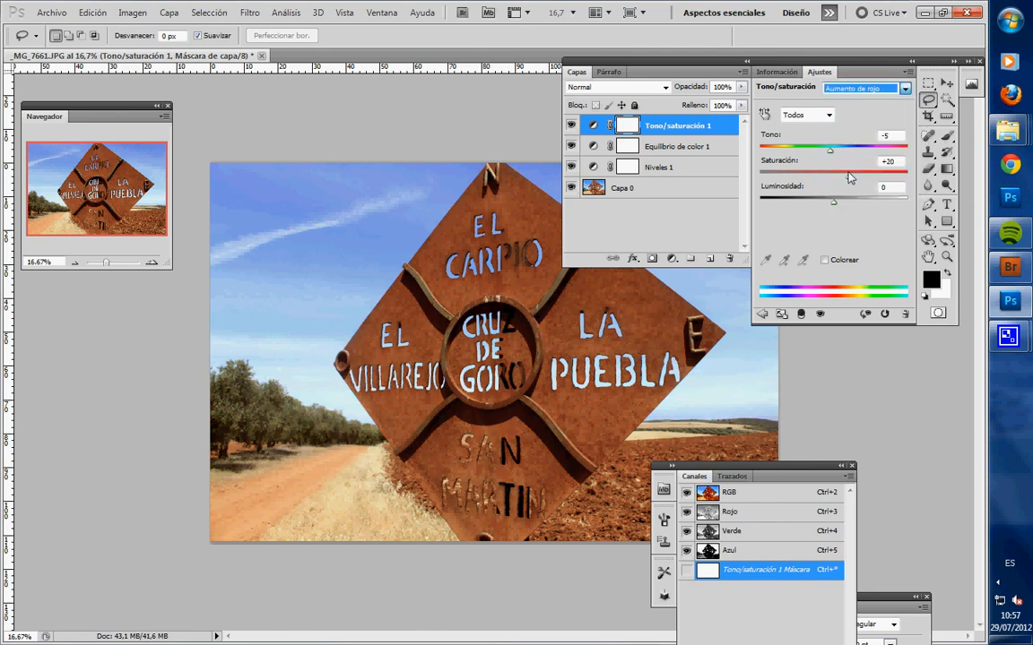
pyautogui.click(825, 87)
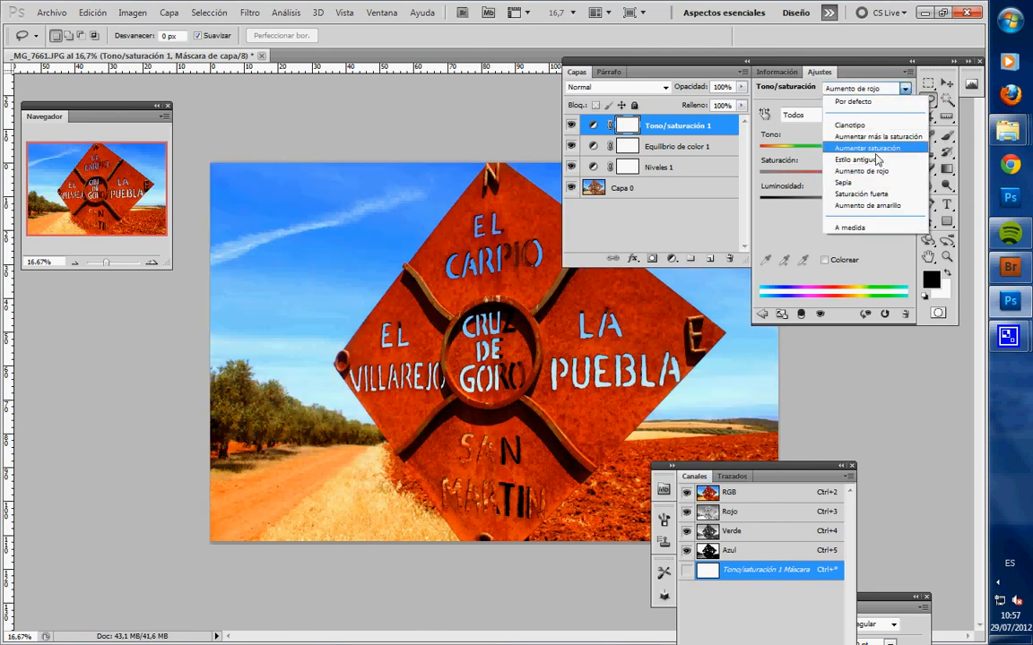
pyautogui.click(863, 183)
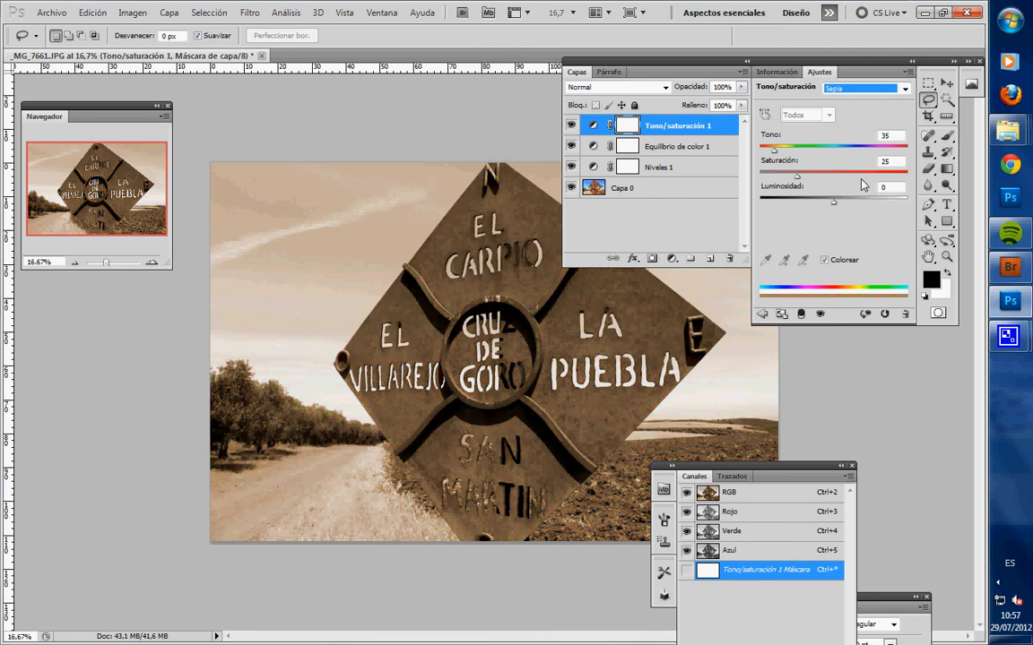
pyautogui.click(906, 90)
pyautogui.click(874, 191)
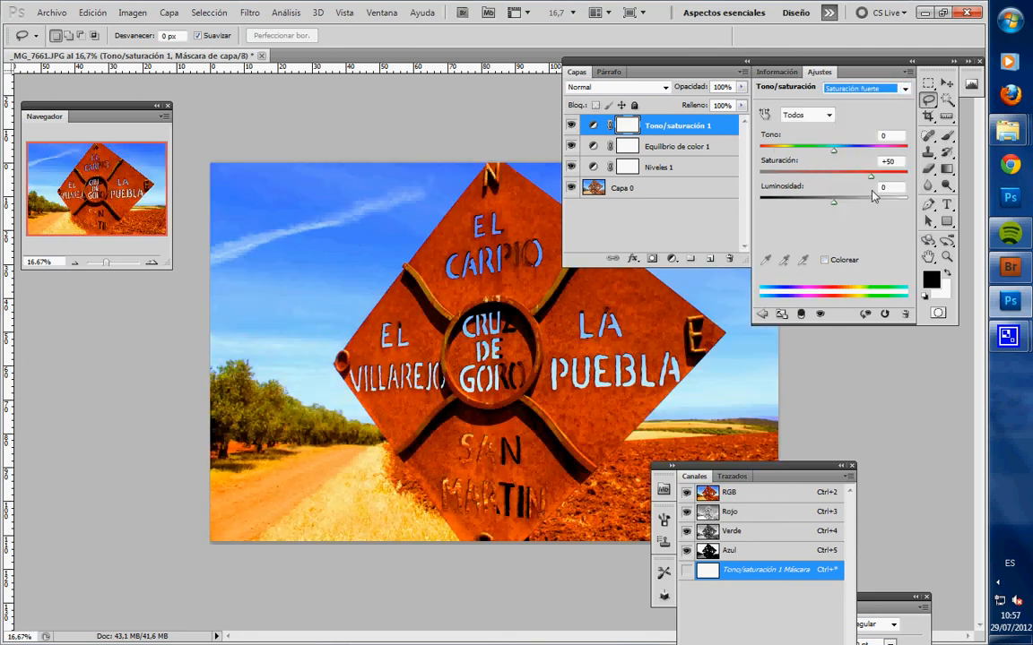
# - Try the Aumento de amarillo preset on the Tono/saturación 1 adjustment and restore the Por defecto preset
pyautogui.click(906, 88)
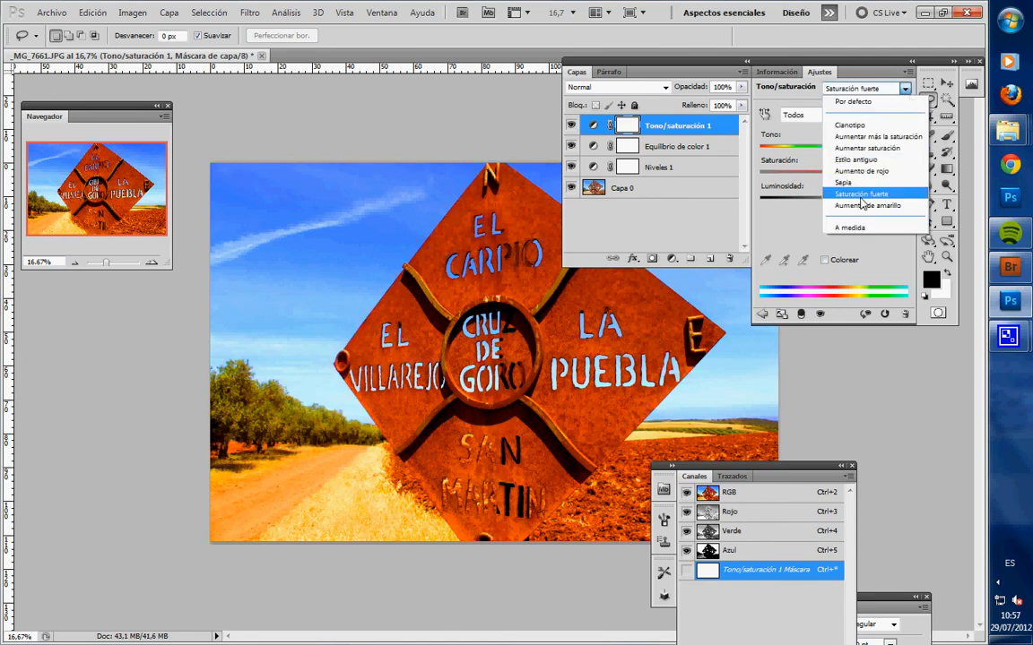
pyautogui.click(863, 205)
pyautogui.click(906, 89)
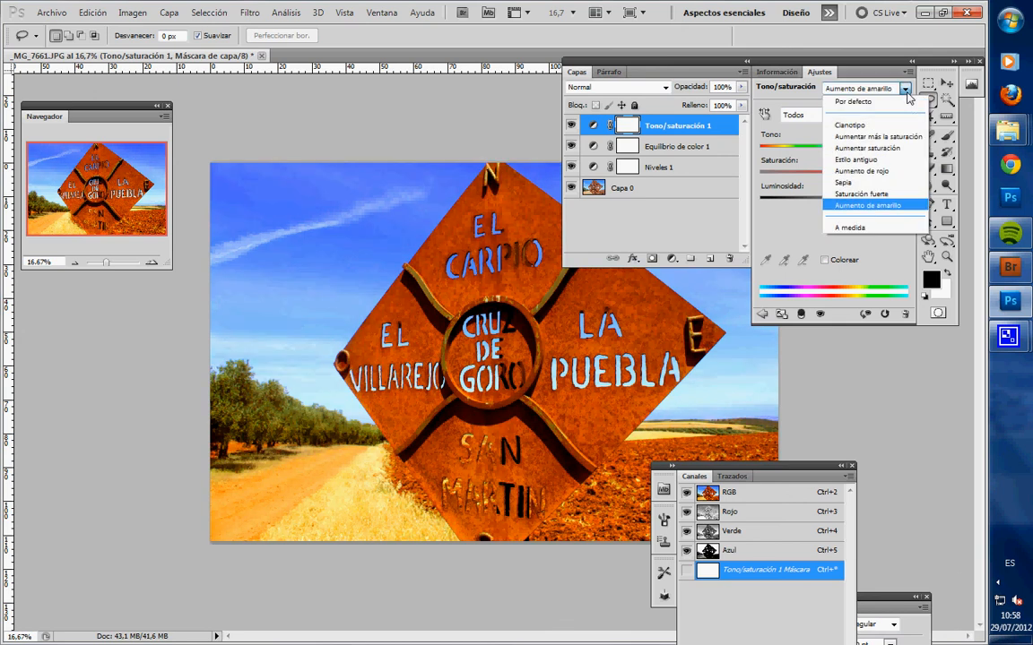
pyautogui.click(858, 102)
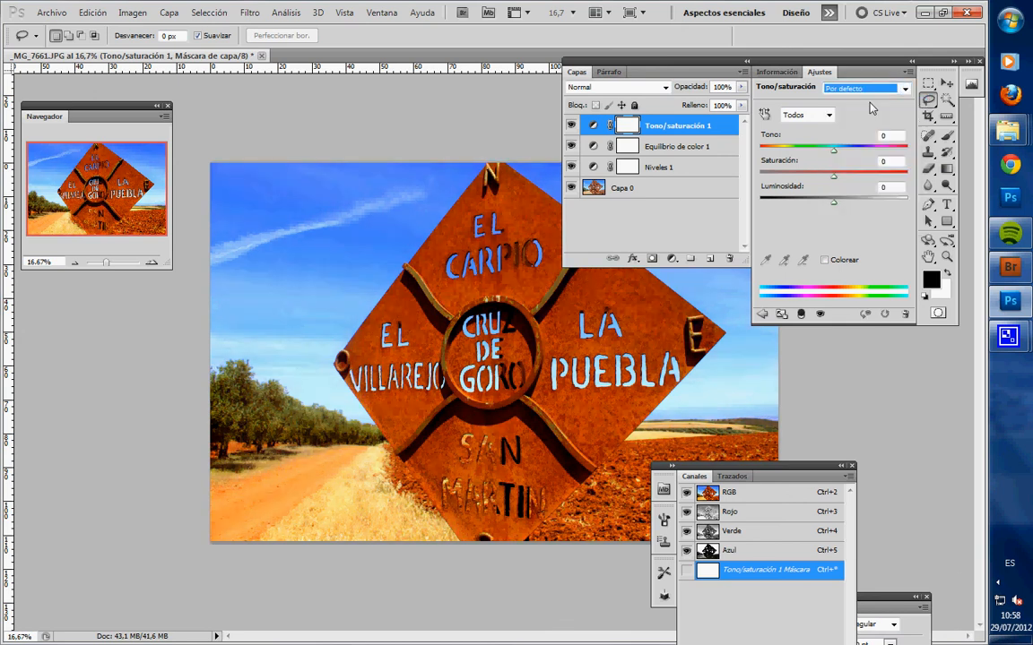
# - Switch the Tono/saturación 1 preset to A medida and set the overall saturation for Todos to +17
pyautogui.click(902, 90)
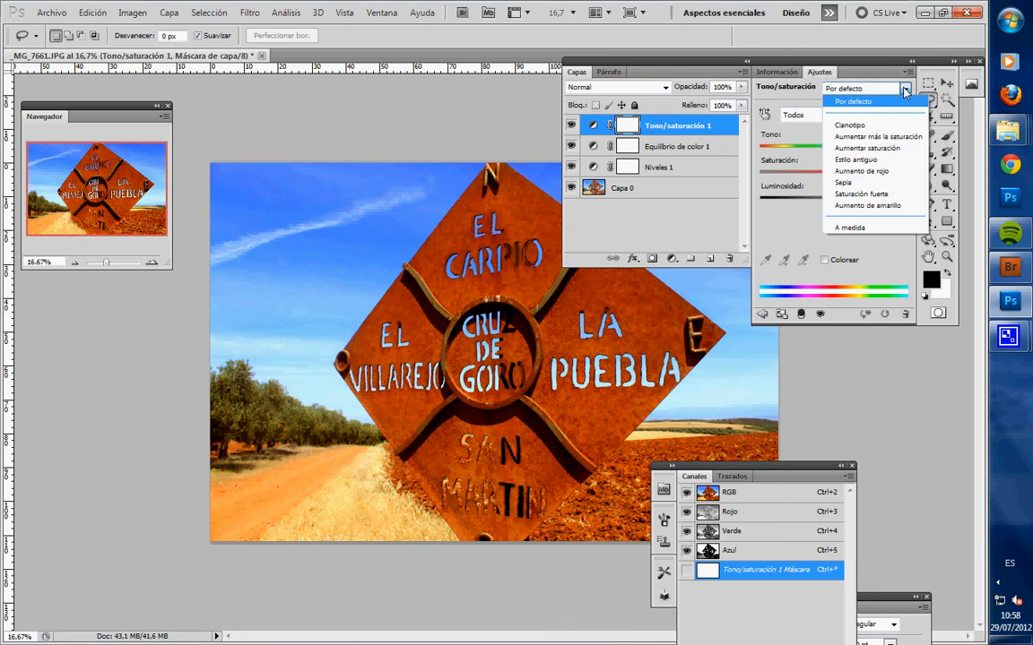
pyautogui.click(861, 229)
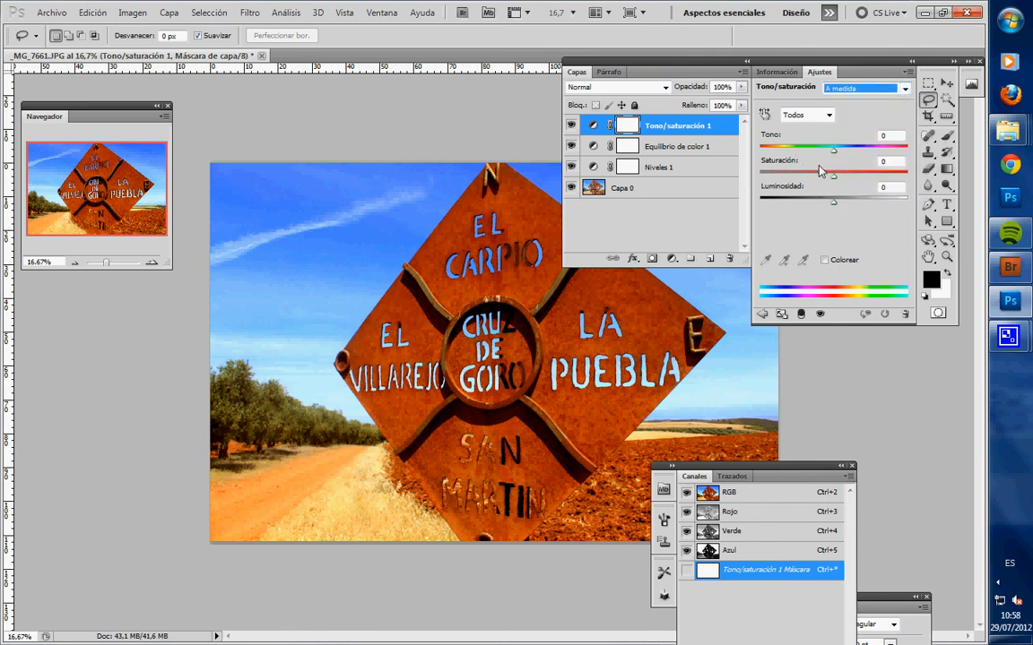
pyautogui.moveTo(836, 179); pyautogui.dragTo(847, 178)
# - Set the Azules range's luminosity to -35, saturation to +18 and hue to +2
pyautogui.click(806, 115)
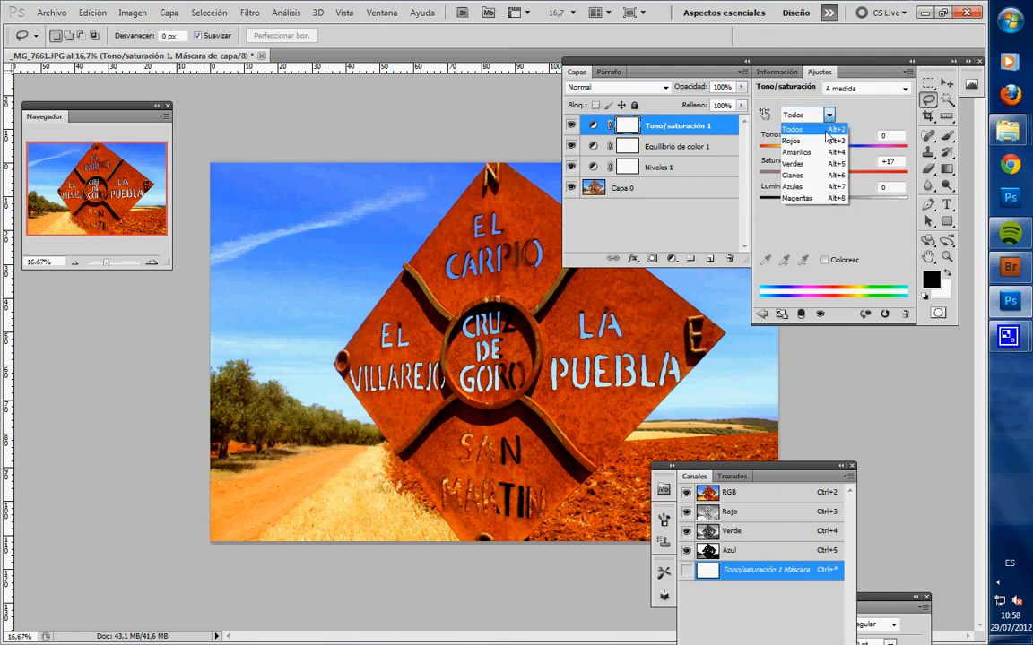
pyautogui.click(805, 188)
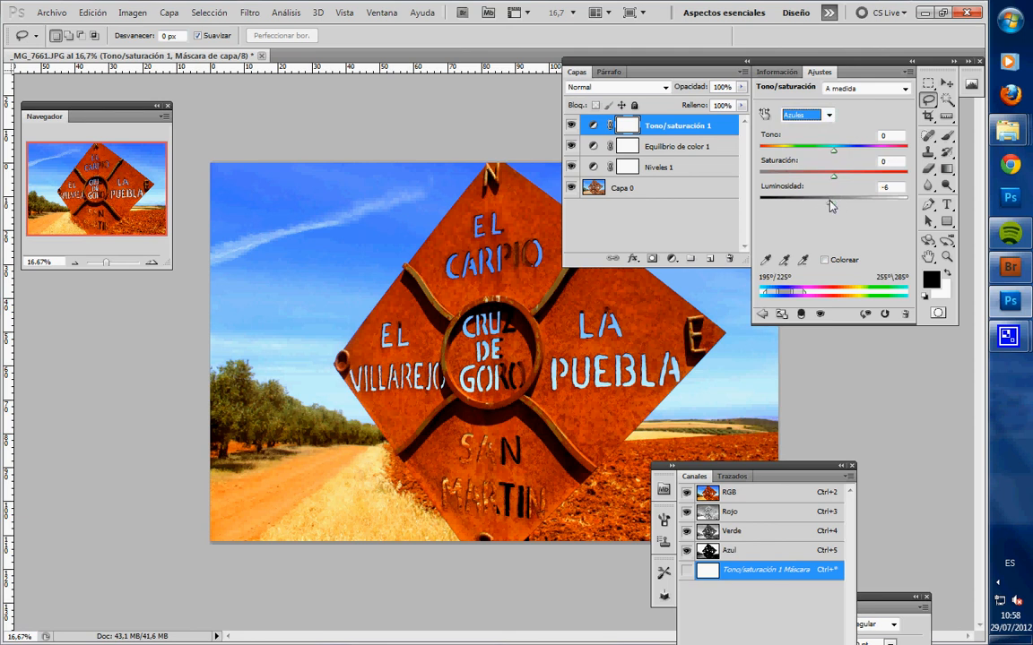
pyautogui.moveTo(830, 205); pyautogui.dragTo(808, 204)
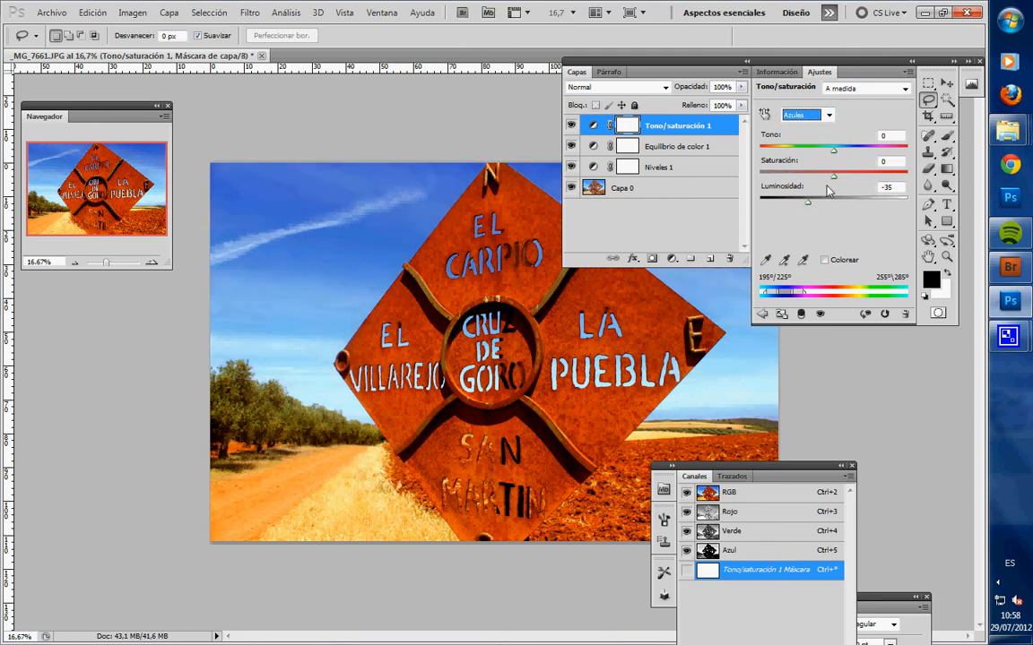
pyautogui.moveTo(833, 175)
pyautogui.mouseDown()
pyautogui.moveTo(856, 174)
pyautogui.moveTo(845, 149)
pyautogui.moveTo(836, 159)
pyautogui.mouseUp()
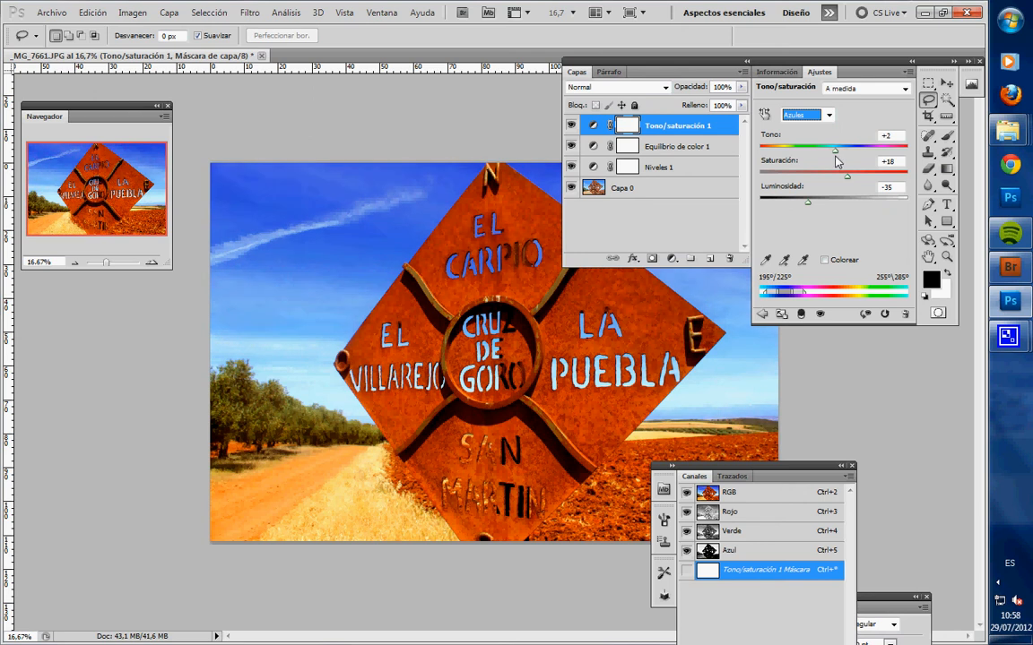
# - Set the Cianes range's hue to +5, saturation to +21 and luminosity to -42
pyautogui.click(811, 115)
pyautogui.click(807, 175)
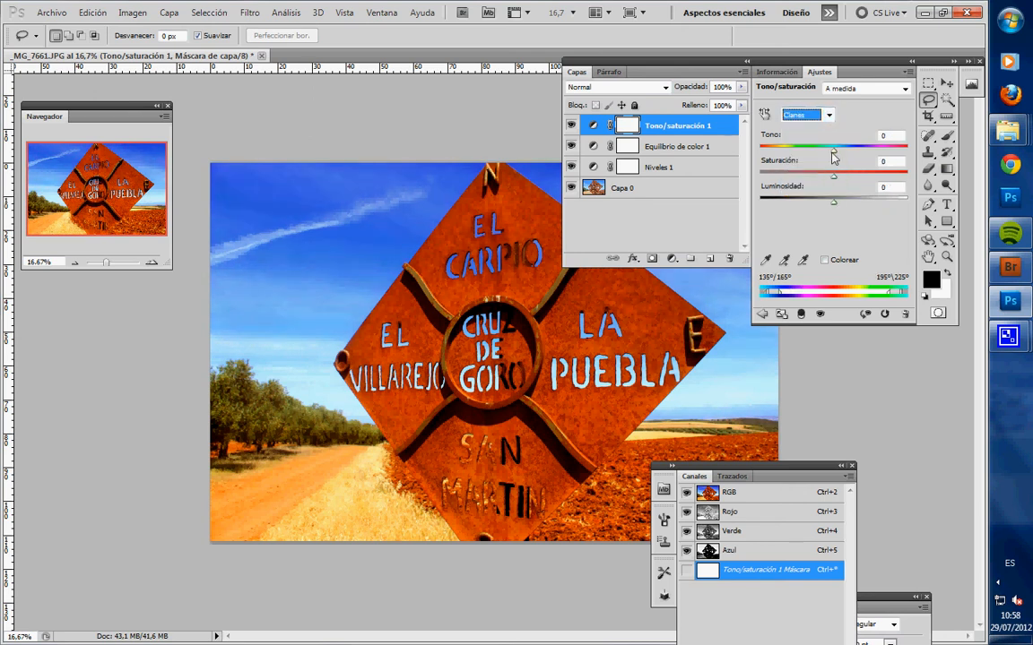
pyautogui.moveTo(833, 155); pyautogui.dragTo(804, 216)
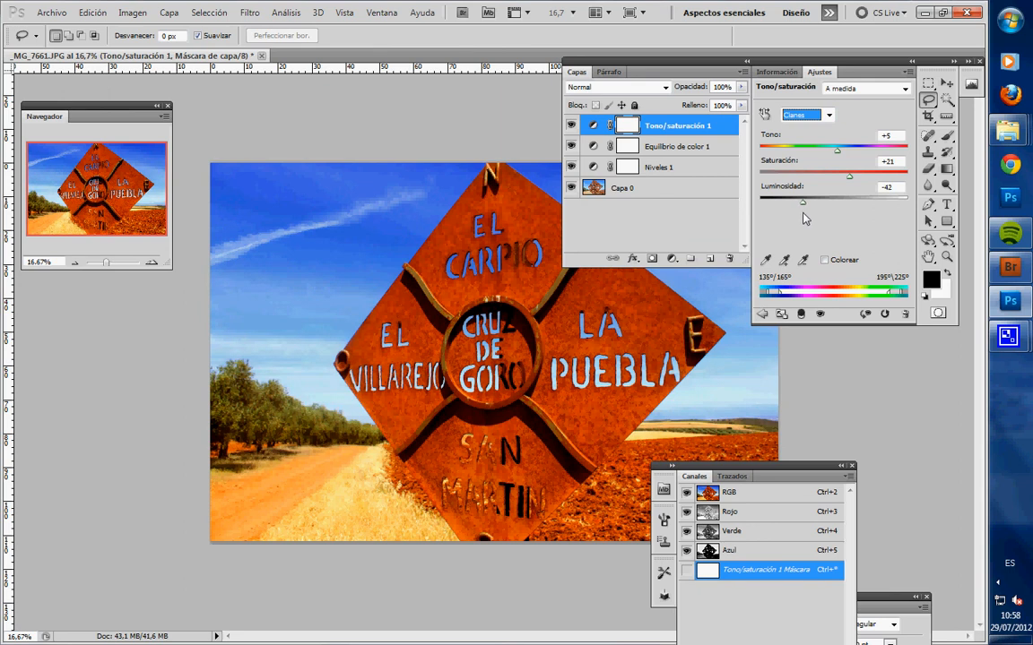
# - Set the Verdes range's saturation to +60 and its luminosity to -27
pyautogui.click(830, 118)
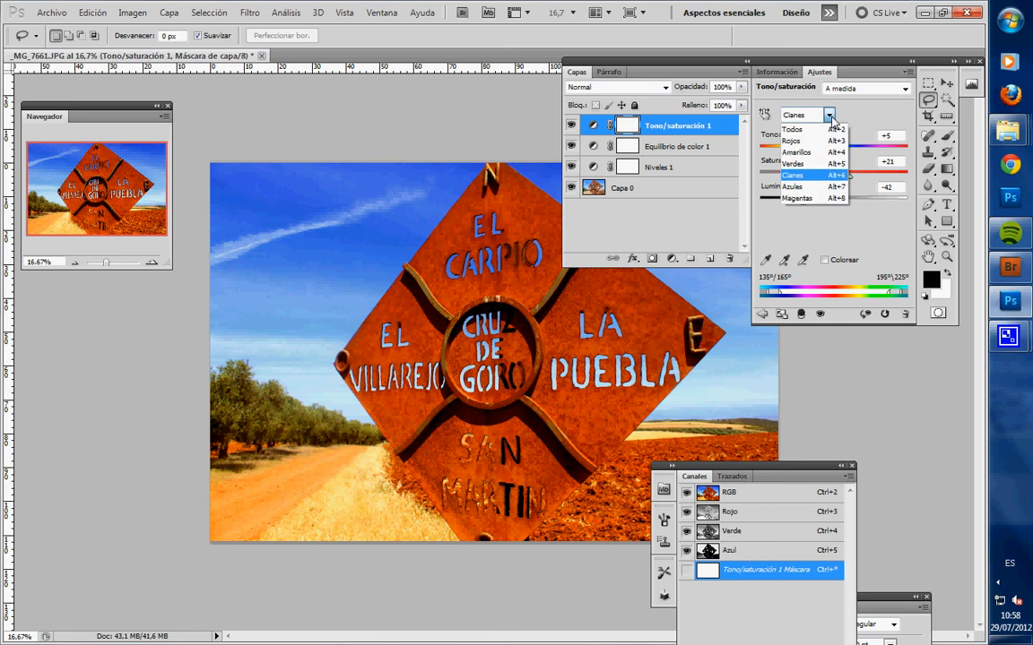
pyautogui.click(812, 165)
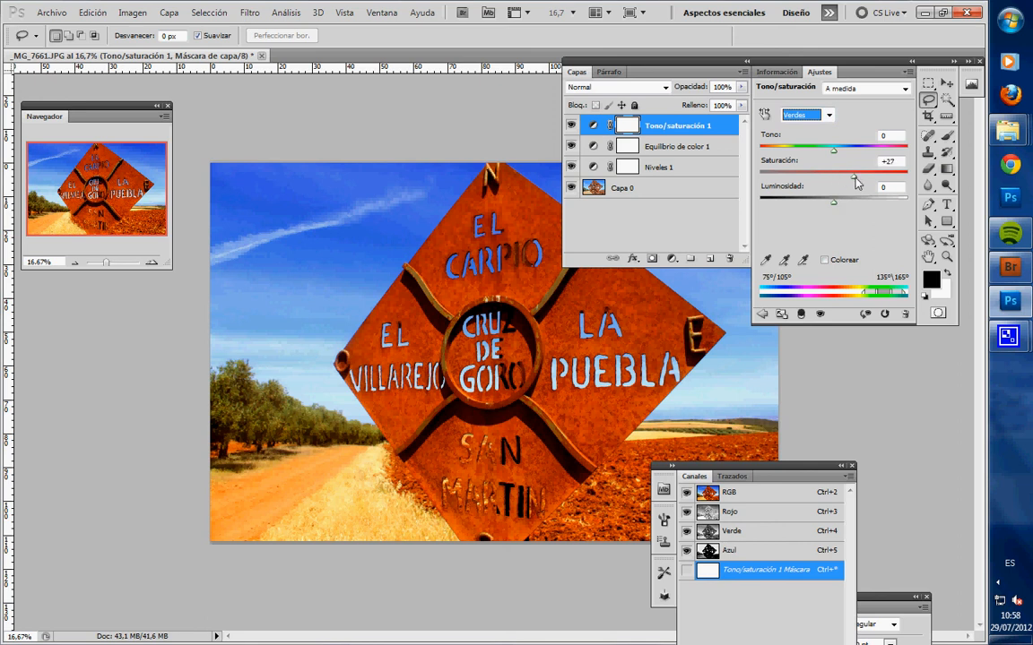
pyautogui.moveTo(872, 180)
pyautogui.mouseDown()
pyautogui.moveTo(862, 179)
pyautogui.moveTo(878, 193)
pyautogui.mouseUp()
pyautogui.click(836, 203)
pyautogui.moveTo(815, 208); pyautogui.dragTo(837, 206)
# - Set the Rojos range's saturation to +26 and luminosity to -55, keeping its hue at 0
pyautogui.click(805, 115)
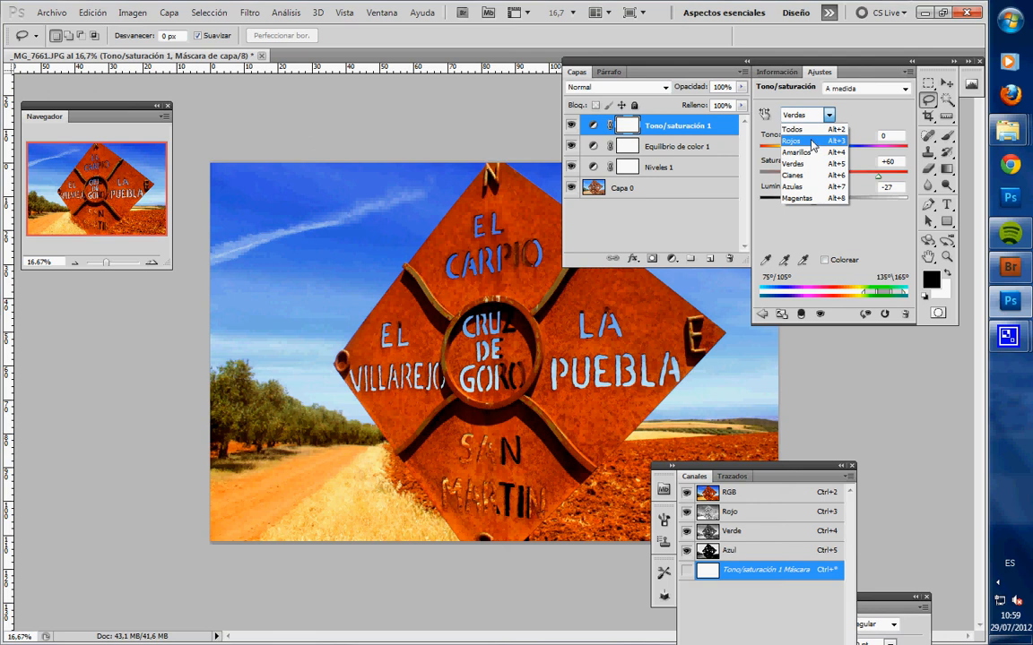
pyautogui.click(813, 142)
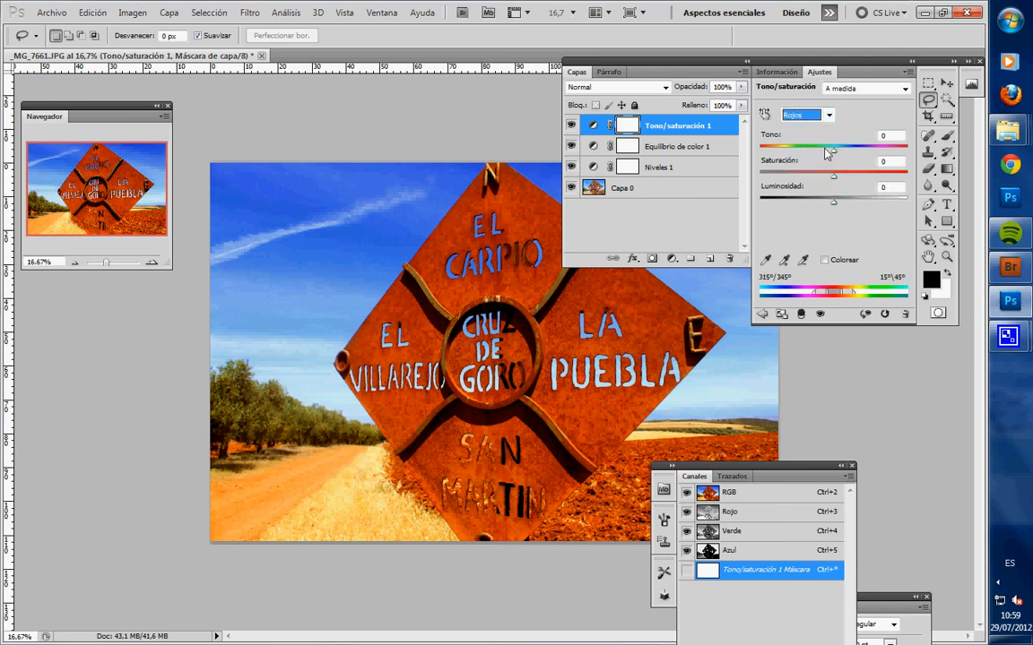
pyautogui.moveTo(833, 150)
pyautogui.mouseDown()
pyautogui.moveTo(778, 151)
pyautogui.moveTo(828, 153)
pyautogui.mouseUp()
pyautogui.press('Return')
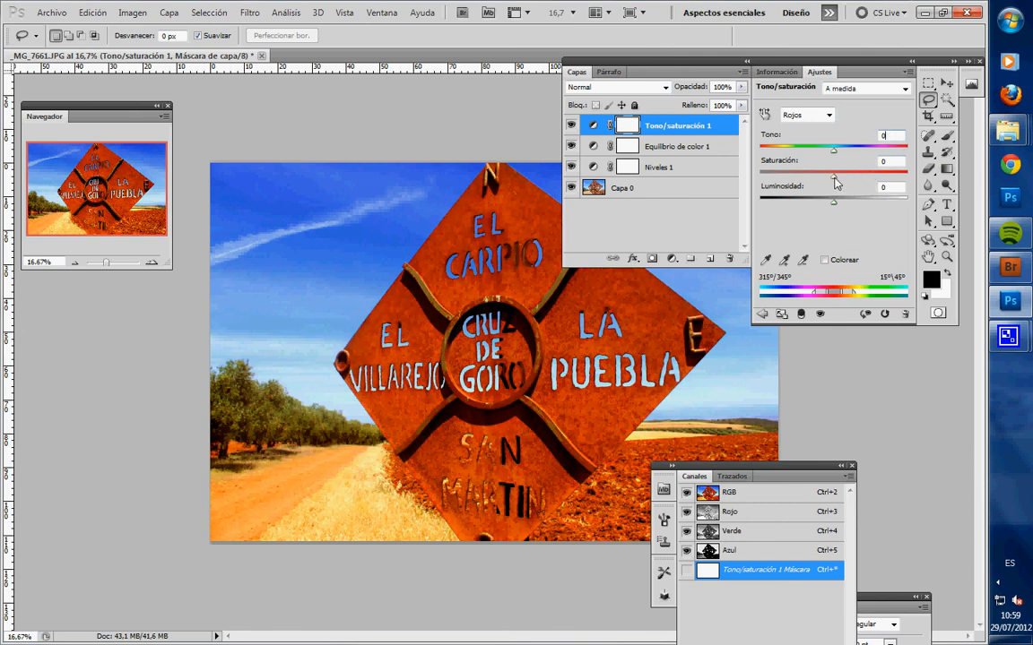
pyautogui.moveTo(835, 178); pyautogui.dragTo(795, 205)
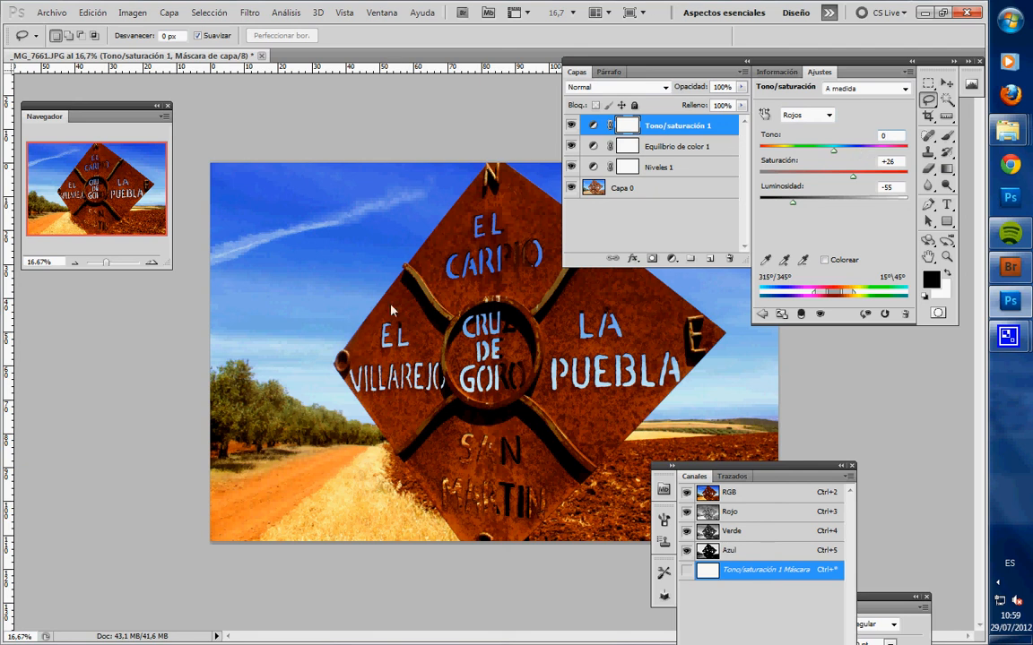
# - Toggle the Tono/saturación 1 layer's visibility repeatedly to compare the photo with and without the adjustment
pyautogui.click(571, 126)
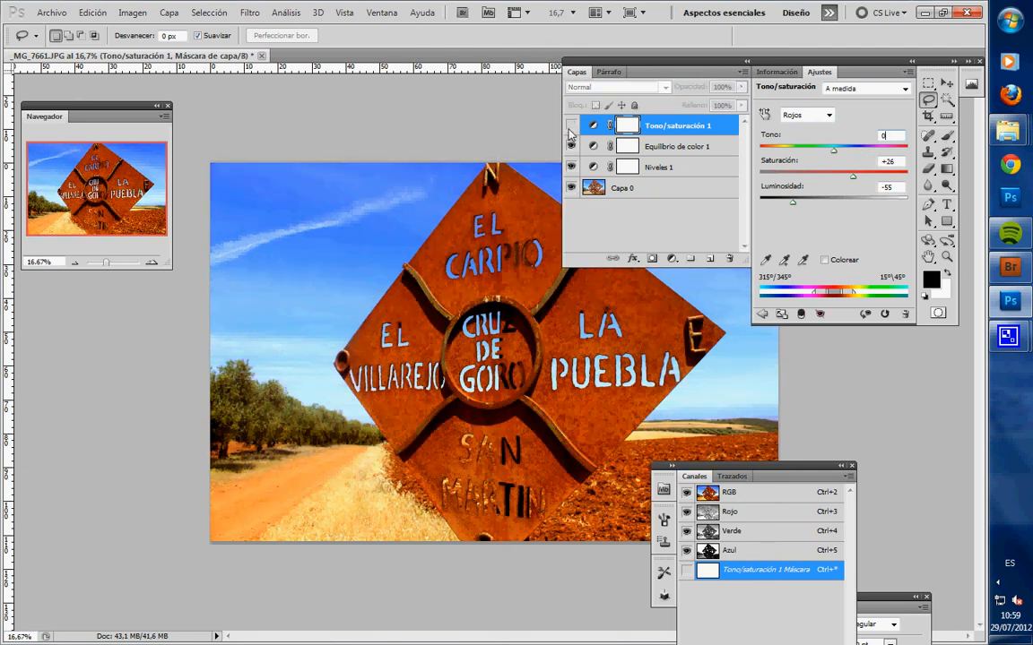
pyautogui.click(569, 130)
pyautogui.click(569, 130)
pyautogui.click(569, 130)
pyautogui.click(570, 129)
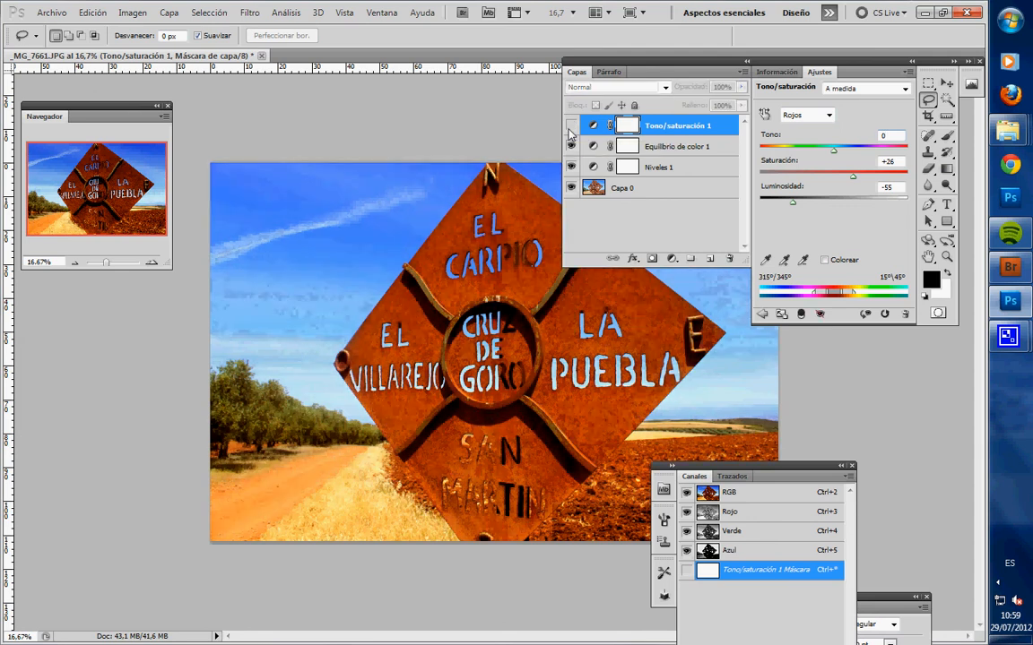
pyautogui.click(570, 128)
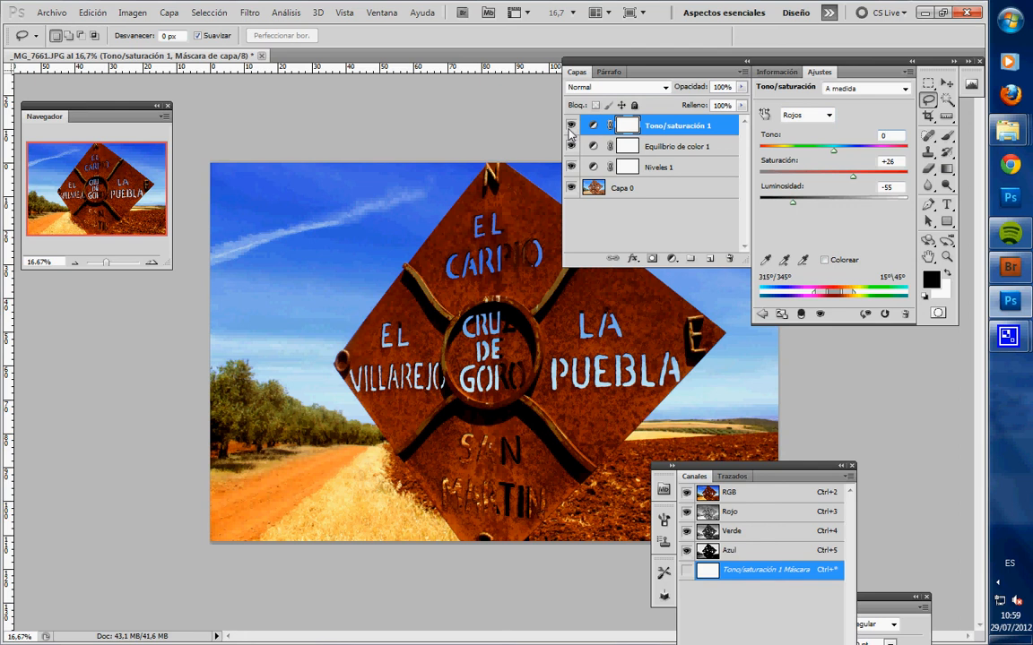
pyautogui.click(569, 130)
pyautogui.click(569, 130)
pyautogui.moveTo(1011, 338)
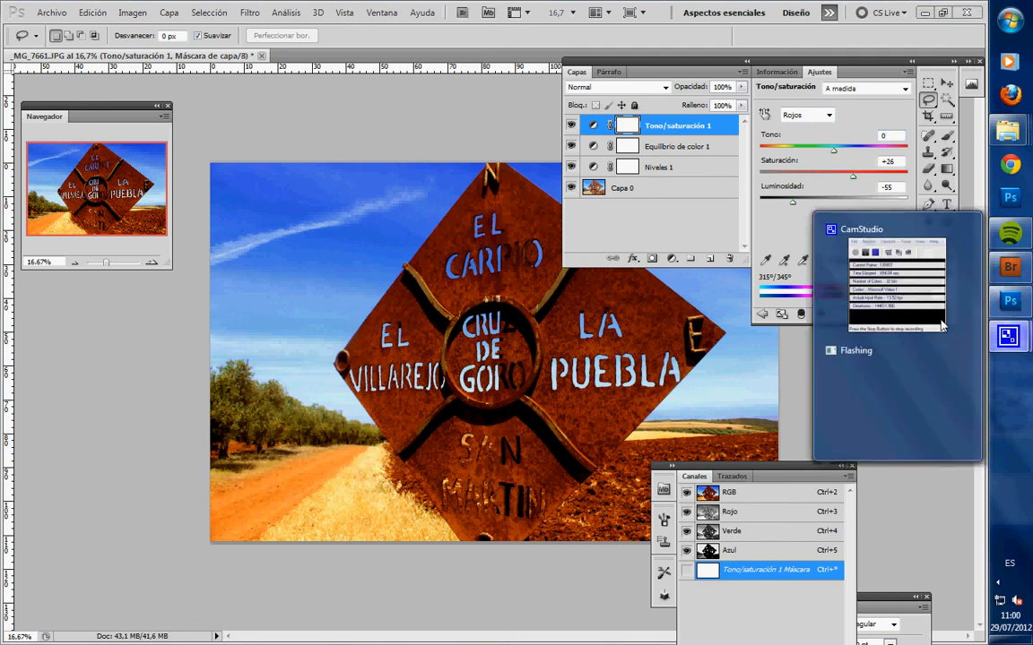
pyautogui.click(890, 233)
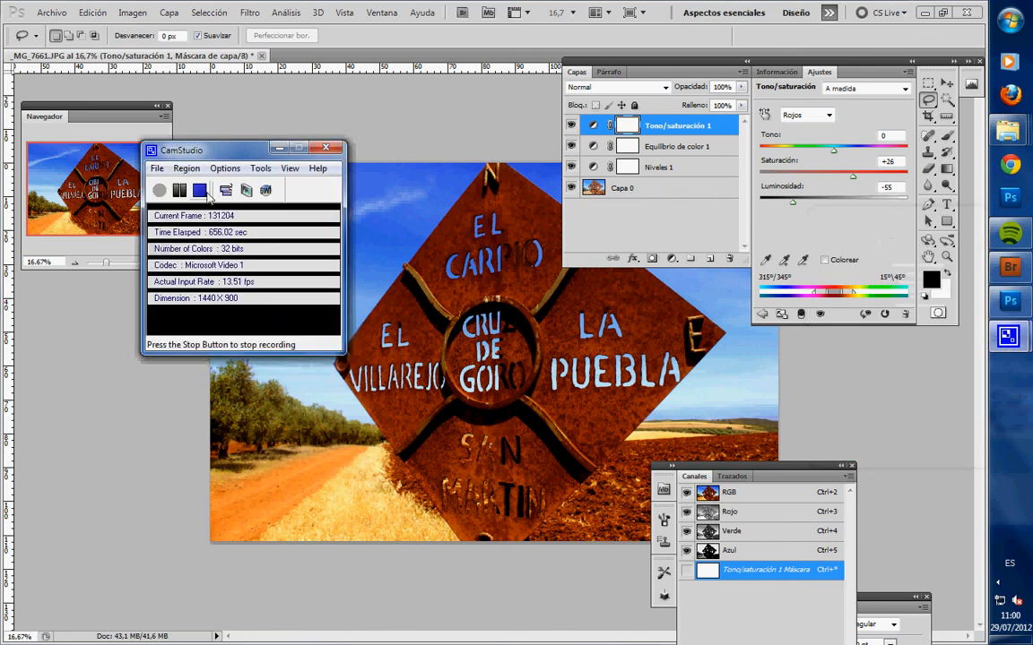